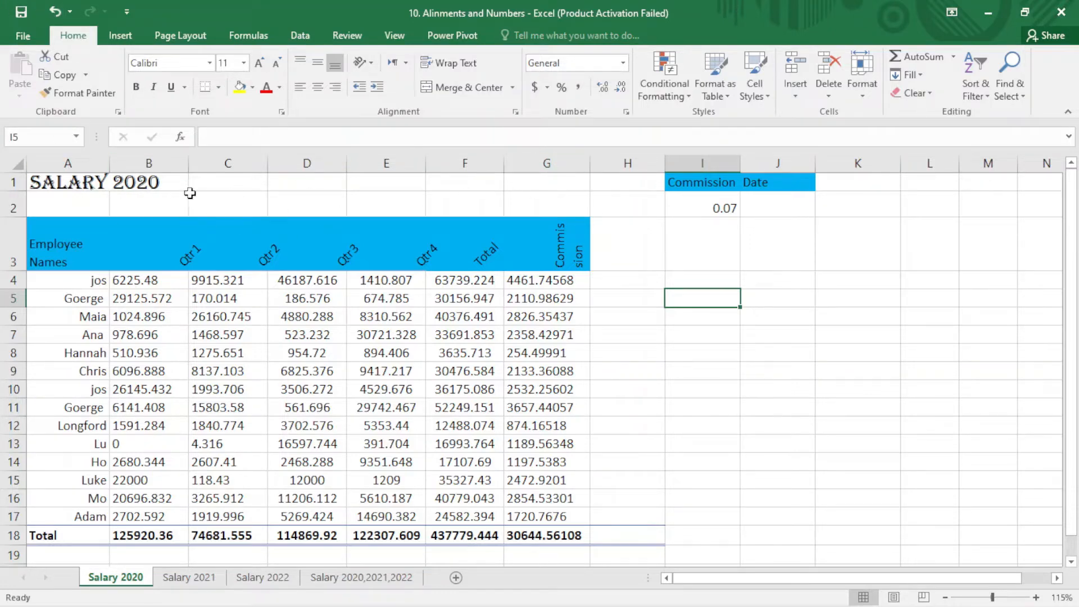
# Merge and centre the Salary 2020 title across cells A1:G2.
pyautogui.moveTo(76, 185); pyautogui.dragTo(520, 212)
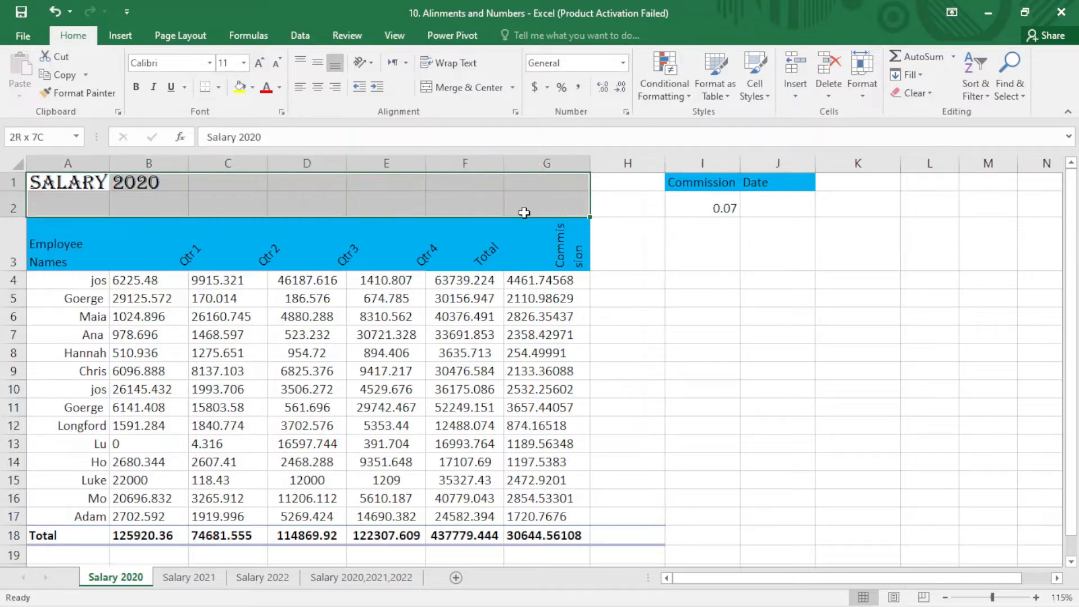
pyautogui.click(435, 90)
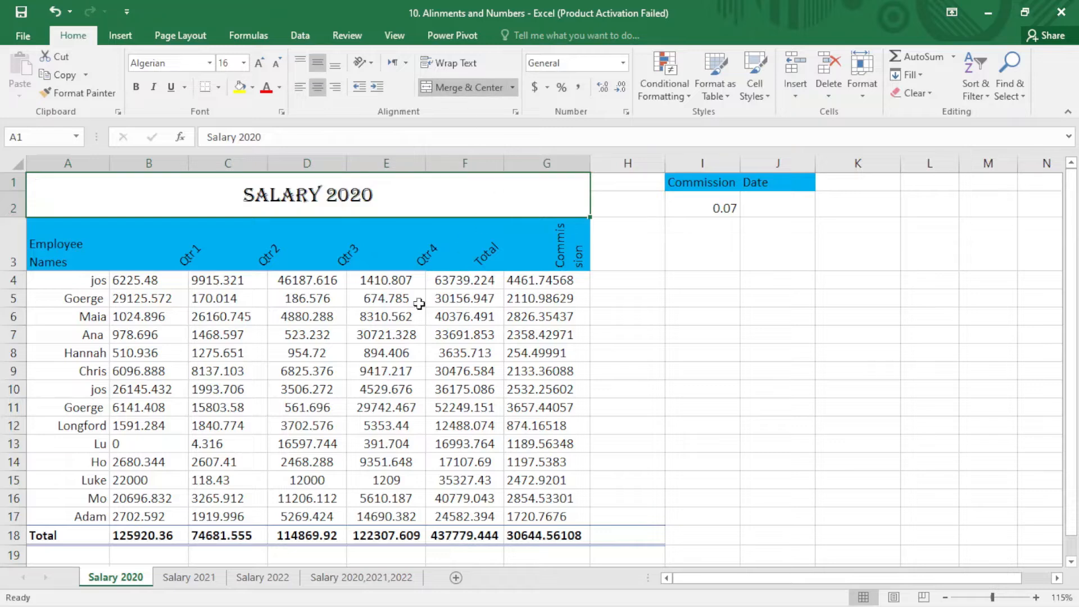
pyautogui.click(356, 304)
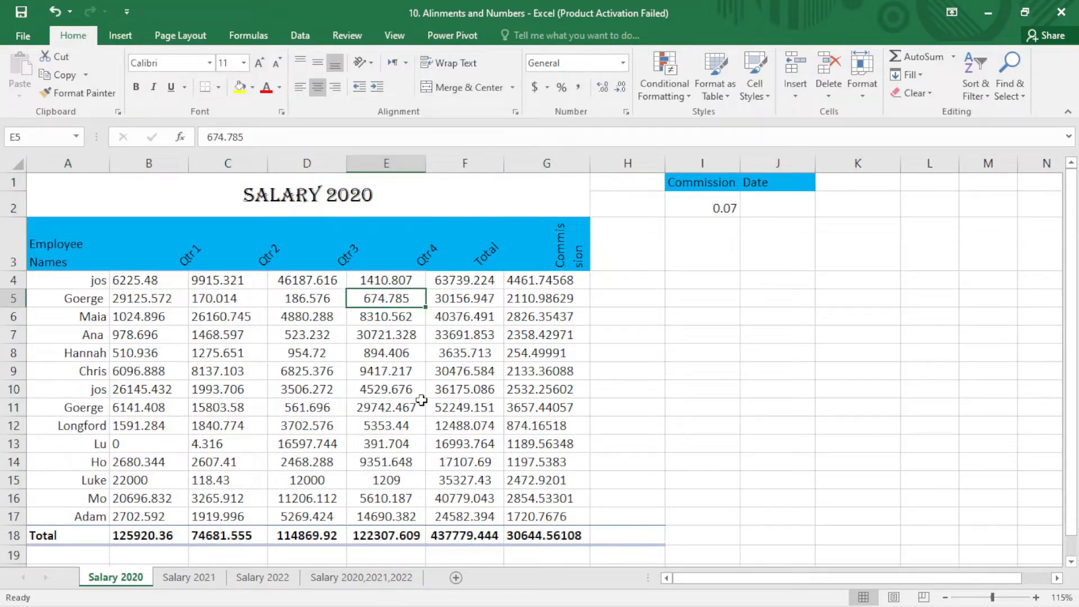
# Unmerge the Salary 2020 title cells, and merge and centre them across A1:G2 again.
pyautogui.click(159, 192)
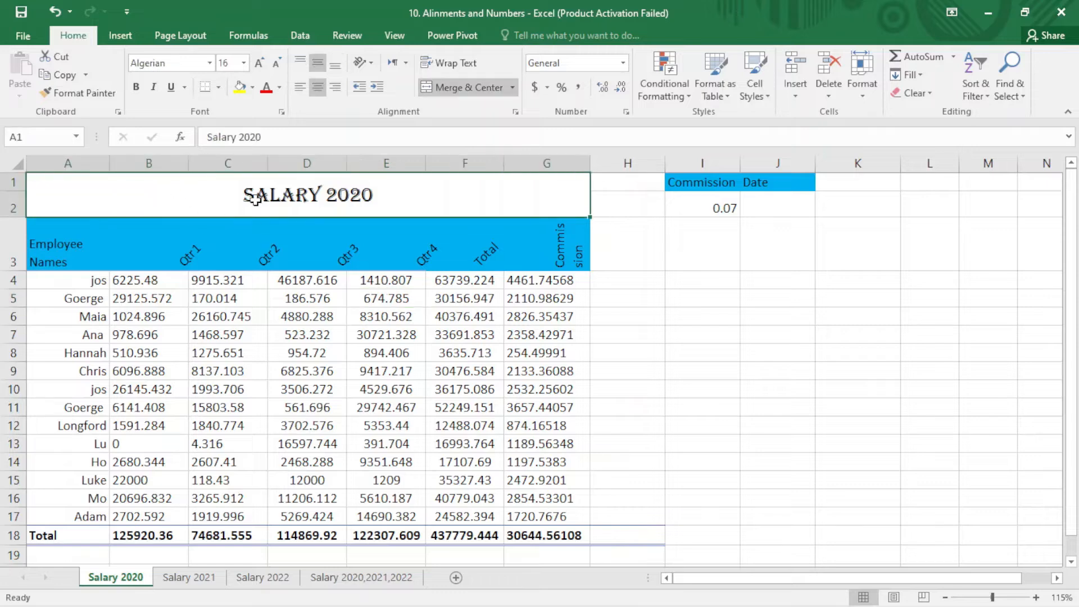
pyautogui.click(473, 86)
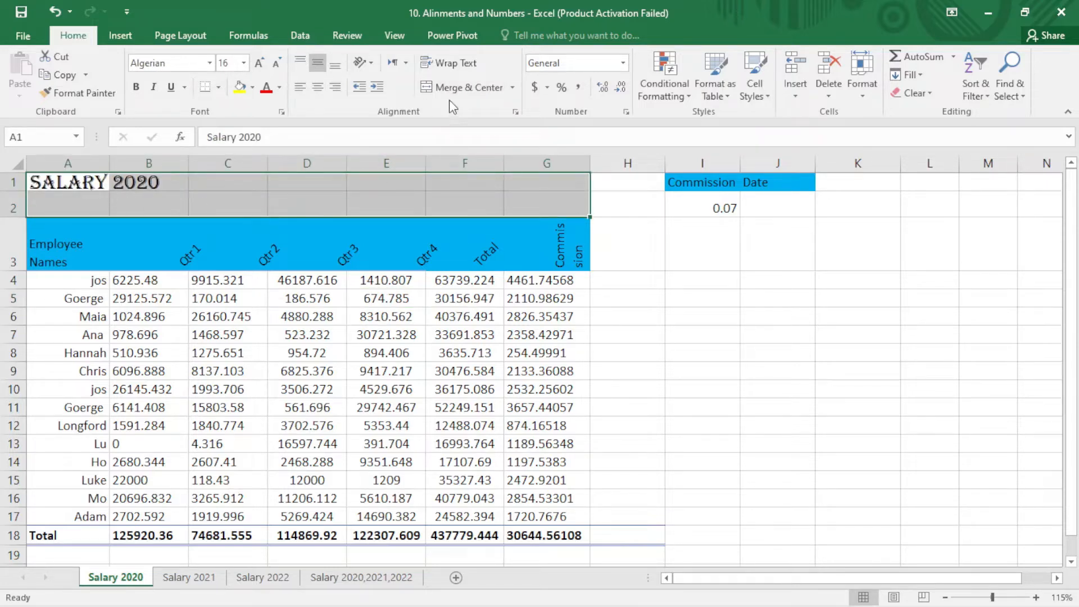
pyautogui.click(469, 87)
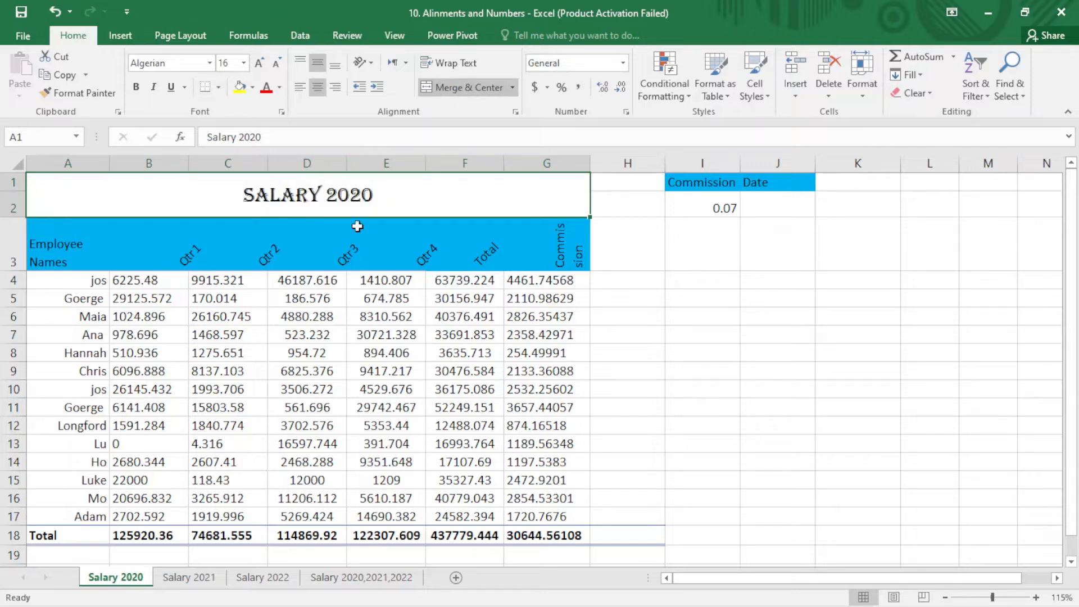
# Turn off text wrapping for the Employee Names header in A3 and the Commission header in G3.
pyautogui.click(77, 261)
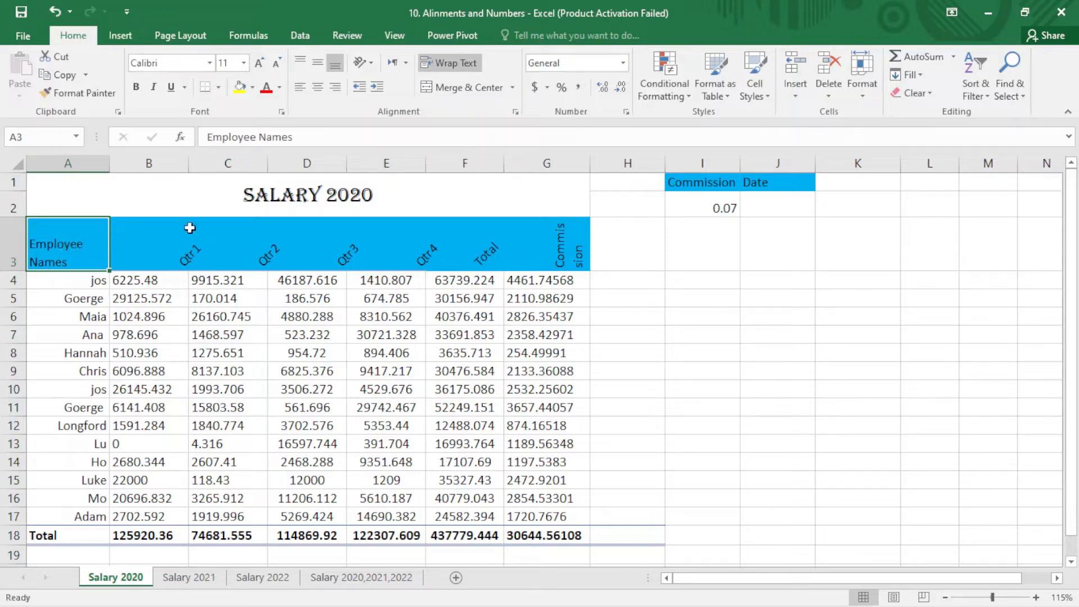
pyautogui.click(451, 63)
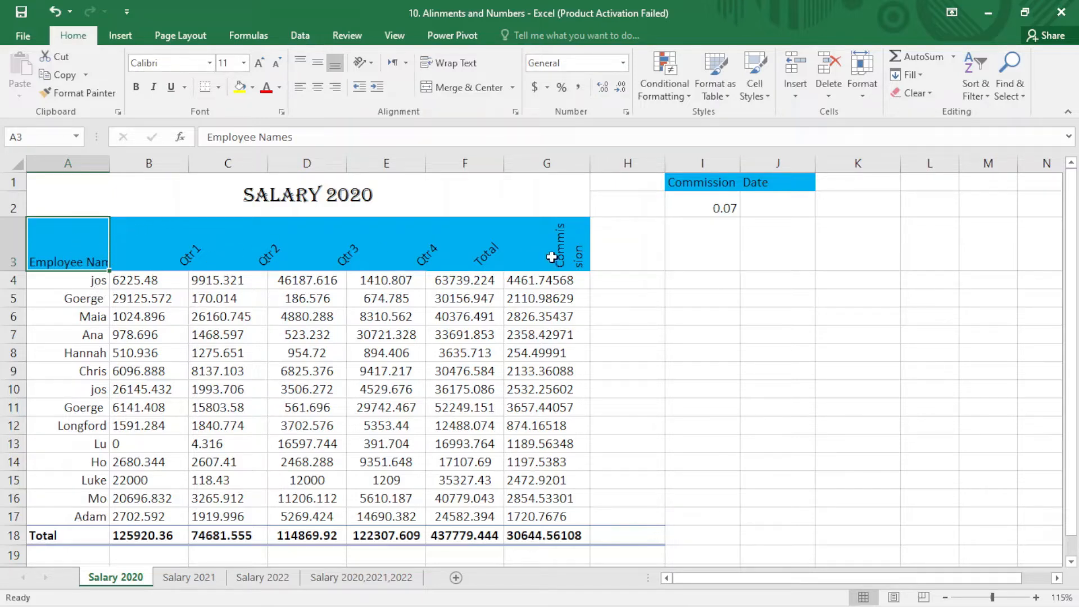
pyautogui.click(571, 257)
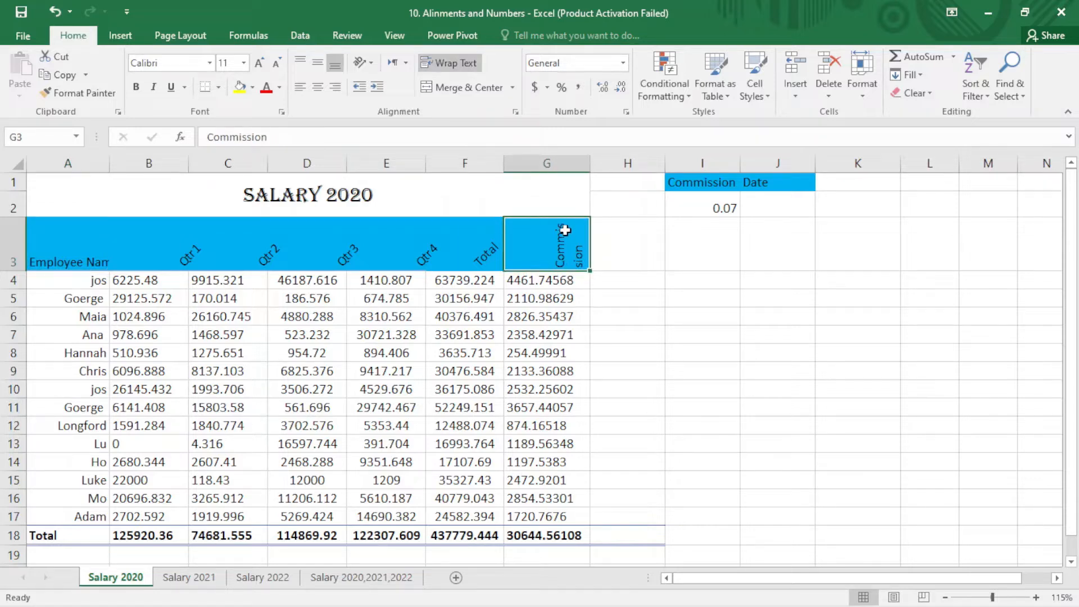
pyautogui.click(458, 62)
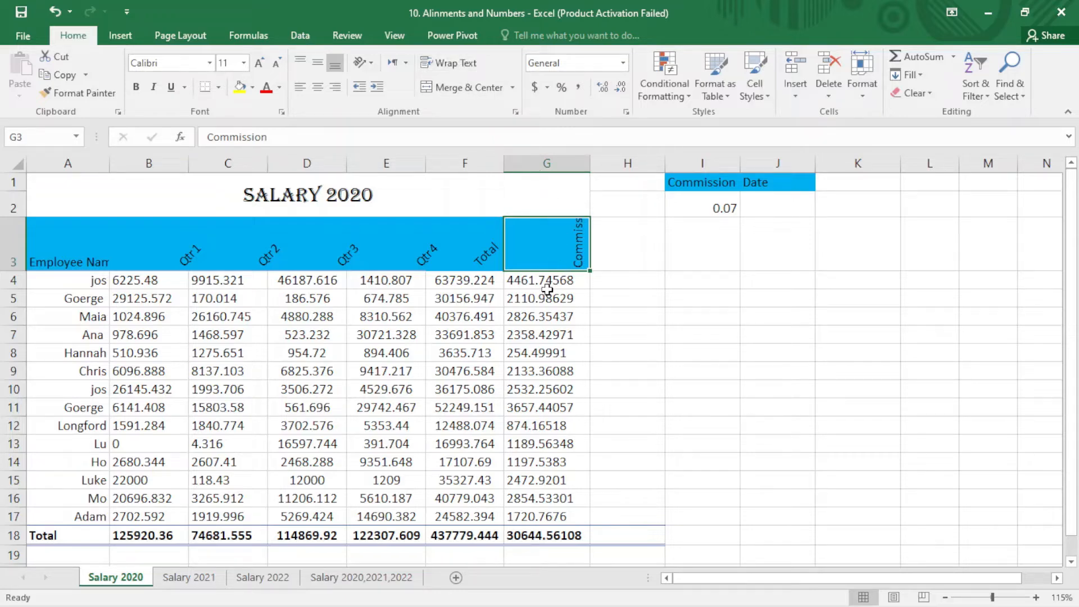
# Set the text orientation of the Qtr2 to Total headers in C3:F3 to horizontal.
pyautogui.moveTo(207, 251); pyautogui.dragTo(465, 248)
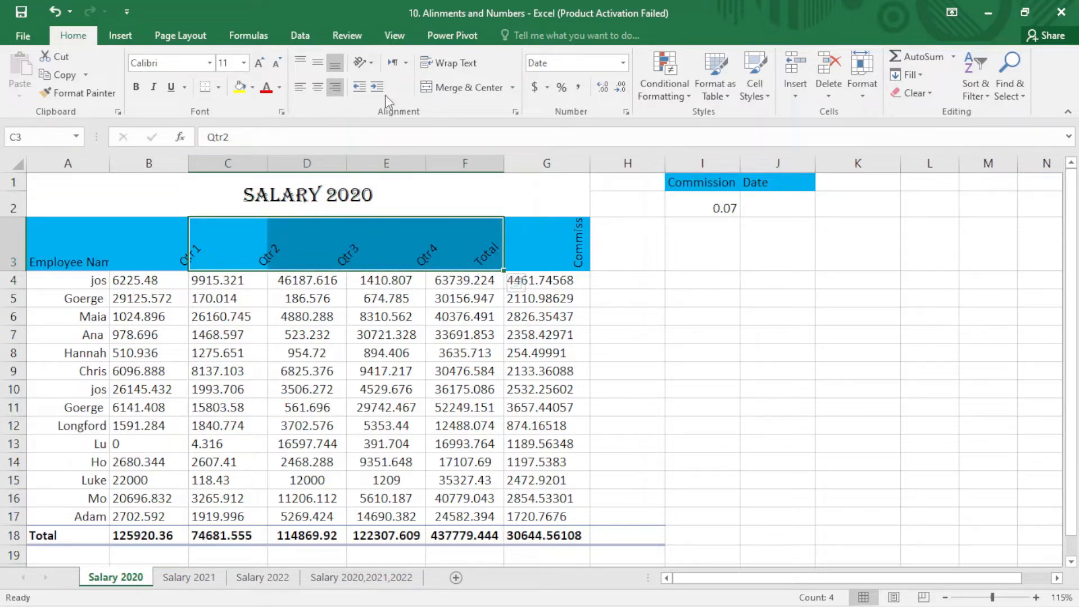
pyautogui.click(375, 64)
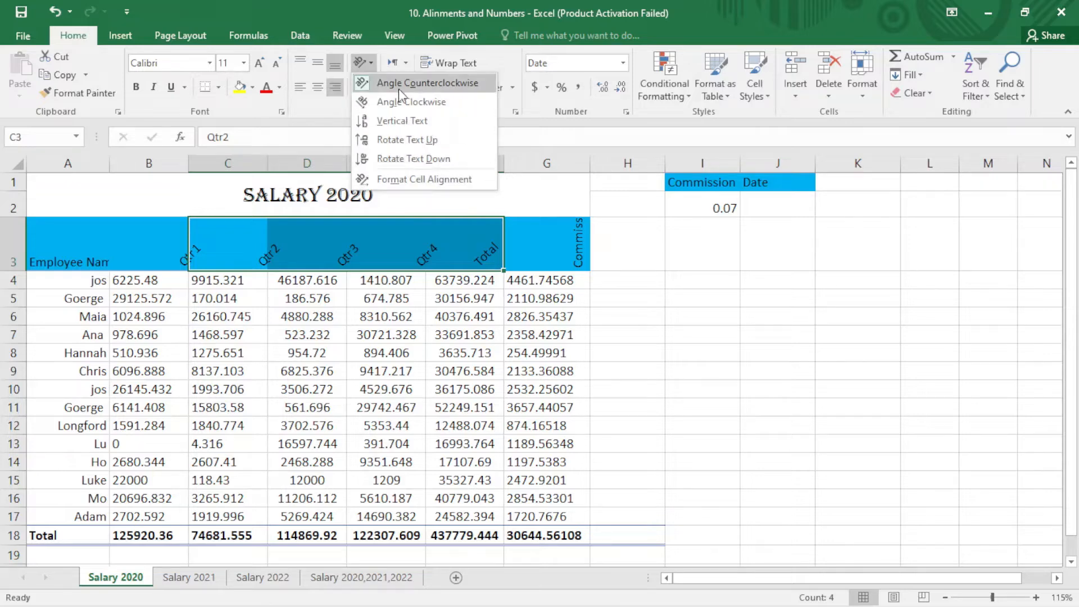
pyautogui.click(417, 179)
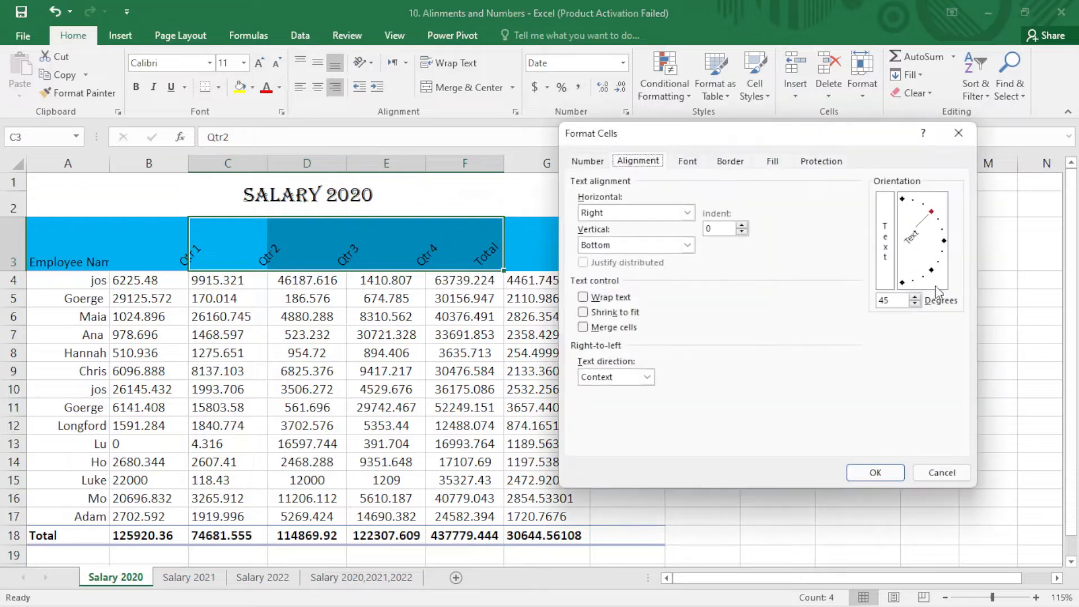
pyautogui.moveTo(933, 214); pyautogui.dragTo(948, 241)
pyautogui.click(875, 472)
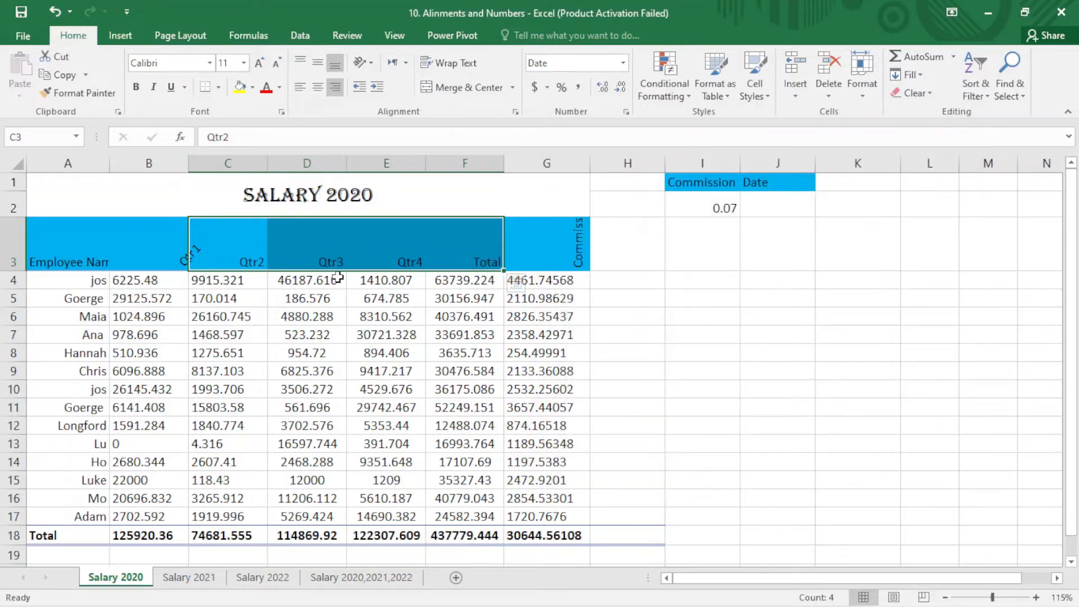
pyautogui.click(349, 244)
# Set the text orientation of the Qtr1 header in B3 to horizontal.
pyautogui.click(190, 247)
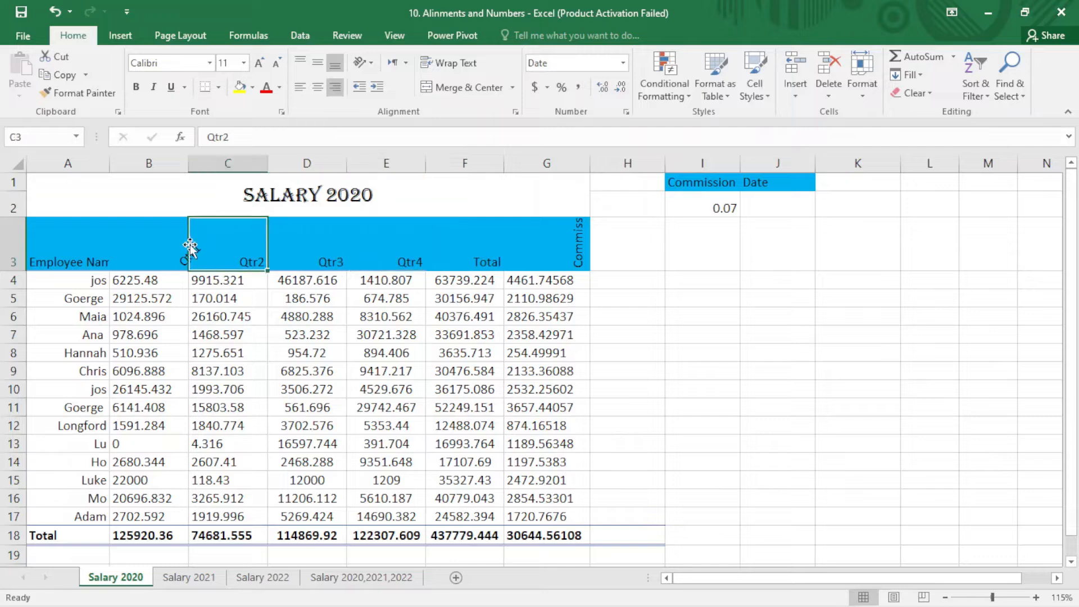
pyautogui.click(168, 241)
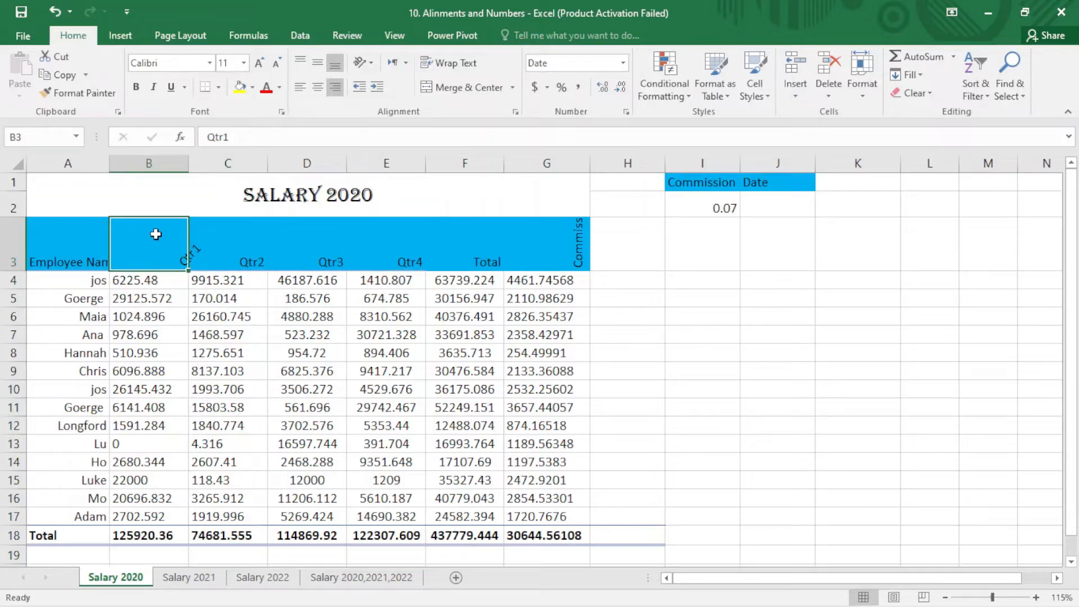
pyautogui.click(371, 62)
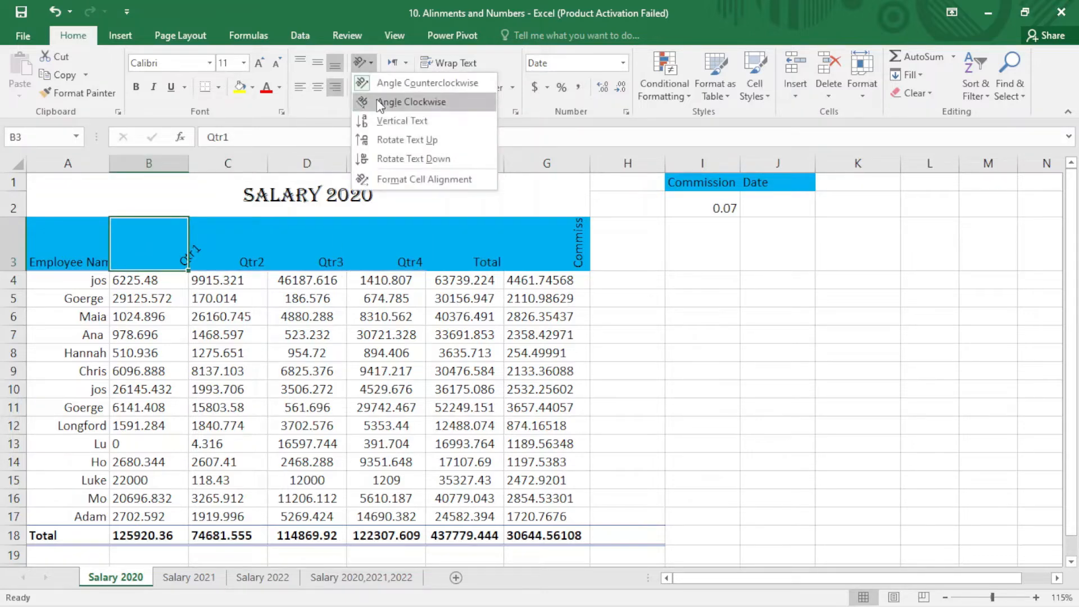
pyautogui.click(416, 177)
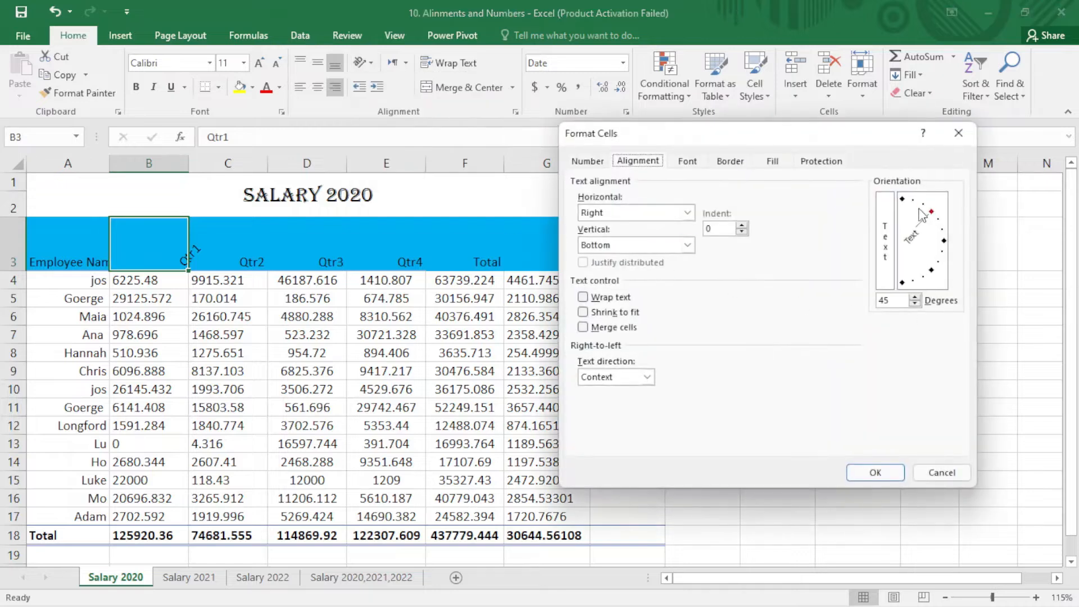
pyautogui.moveTo(932, 213); pyautogui.dragTo(943, 241)
pyautogui.click(875, 472)
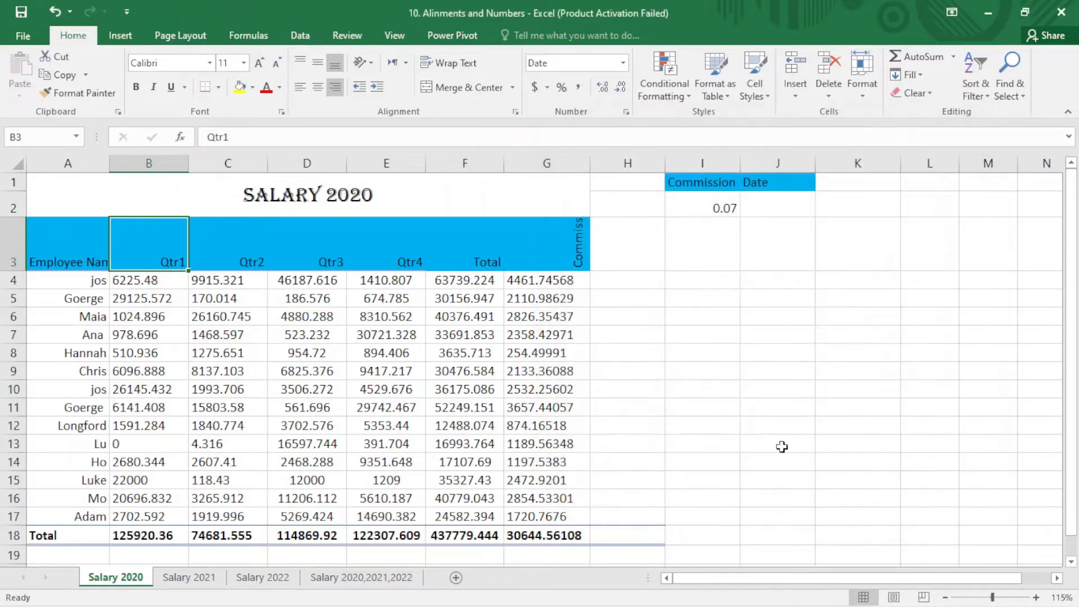
# Try the Vertical Text orientation on the Commission header in G3.
pyautogui.click(536, 244)
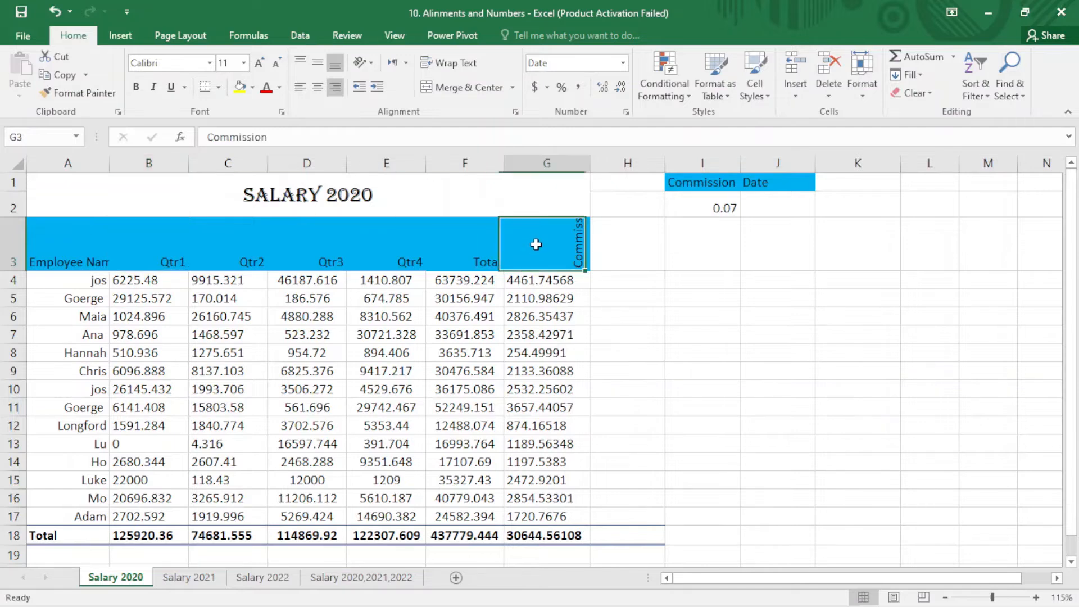
pyautogui.click(366, 64)
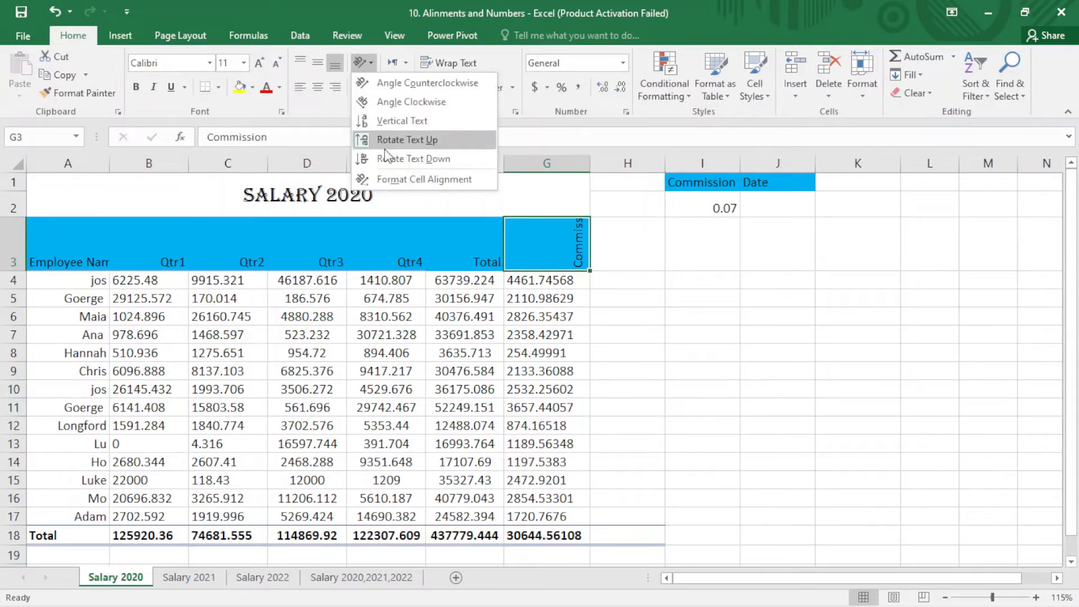
pyautogui.click(406, 120)
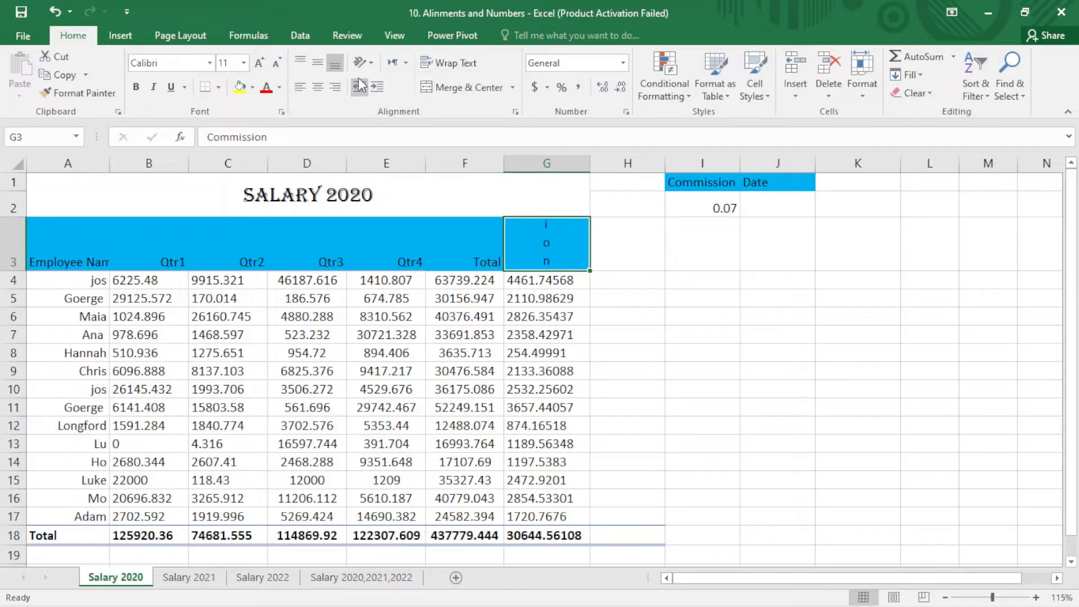
# Rotate the Commission header in G3 to horizontal through the cell alignment settings.
pyautogui.click(362, 62)
pyautogui.click(396, 177)
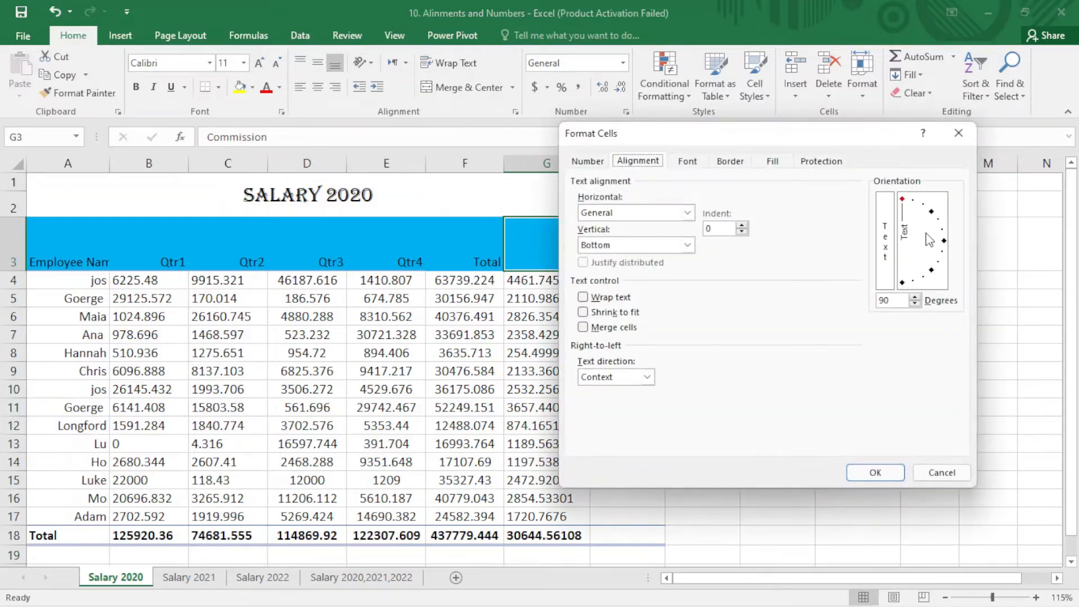
pyautogui.moveTo(901, 204); pyautogui.dragTo(951, 250)
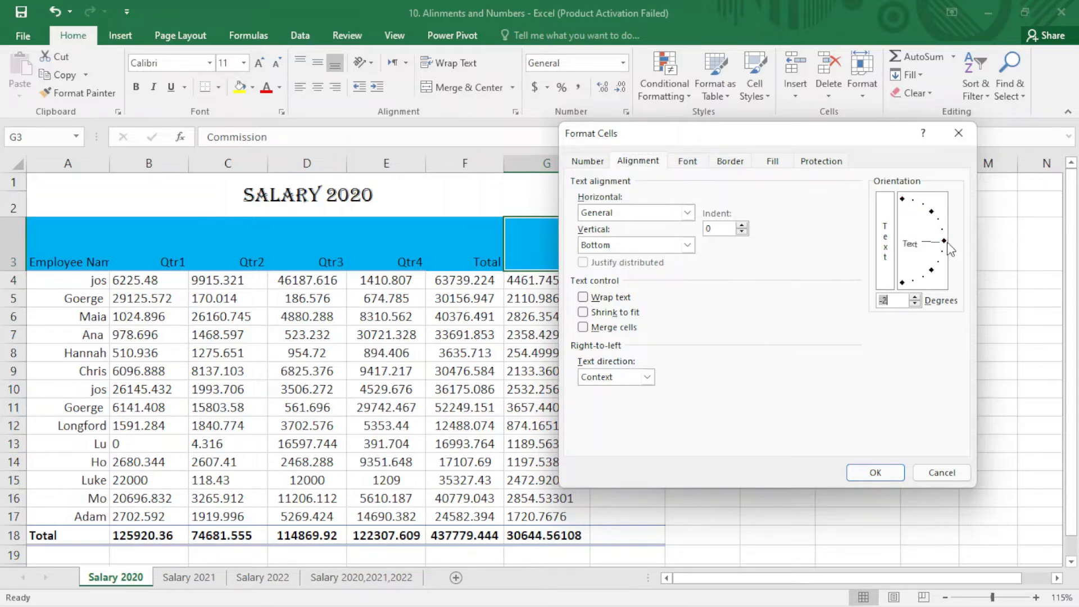
pyautogui.click(875, 472)
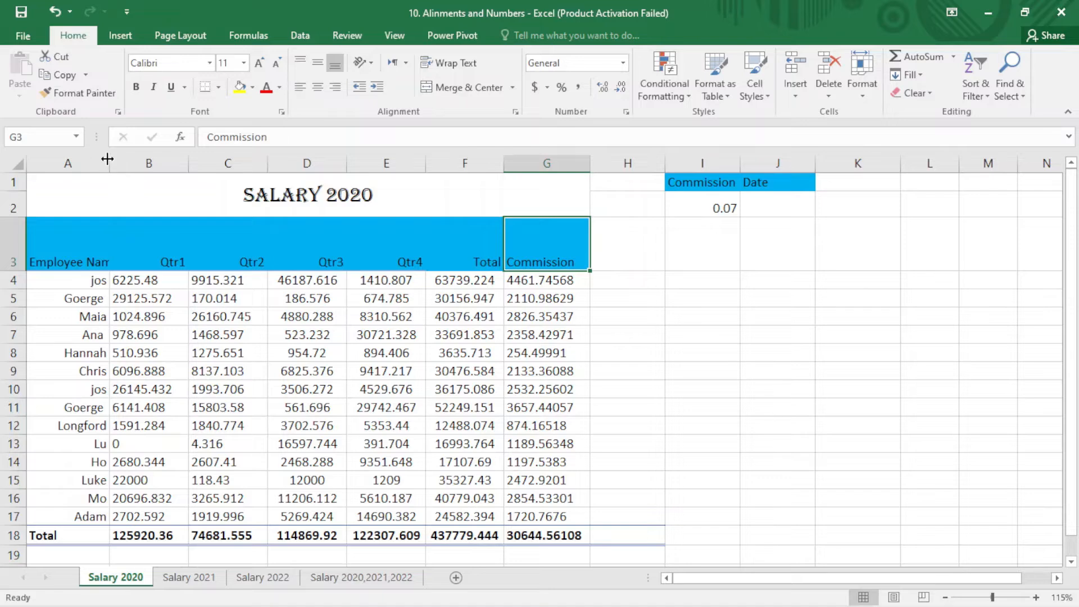
# Widen column A slightly and middle-align the header row A3:G3 vertically.
pyautogui.moveTo(107, 159); pyautogui.dragTo(119, 160)
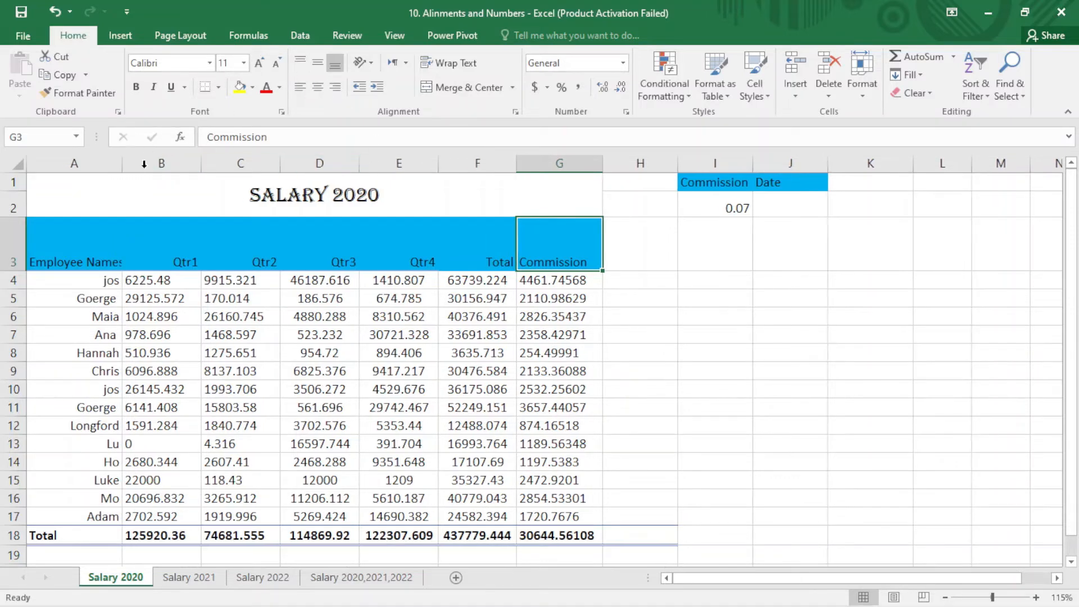
pyautogui.moveTo(53, 249); pyautogui.dragTo(517, 249)
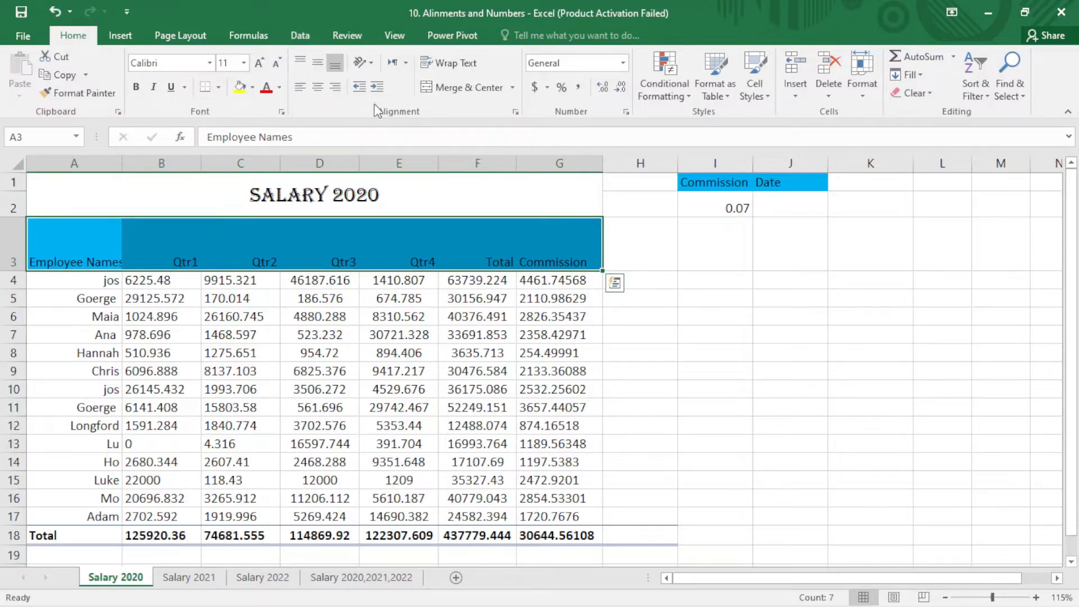
pyautogui.click(315, 64)
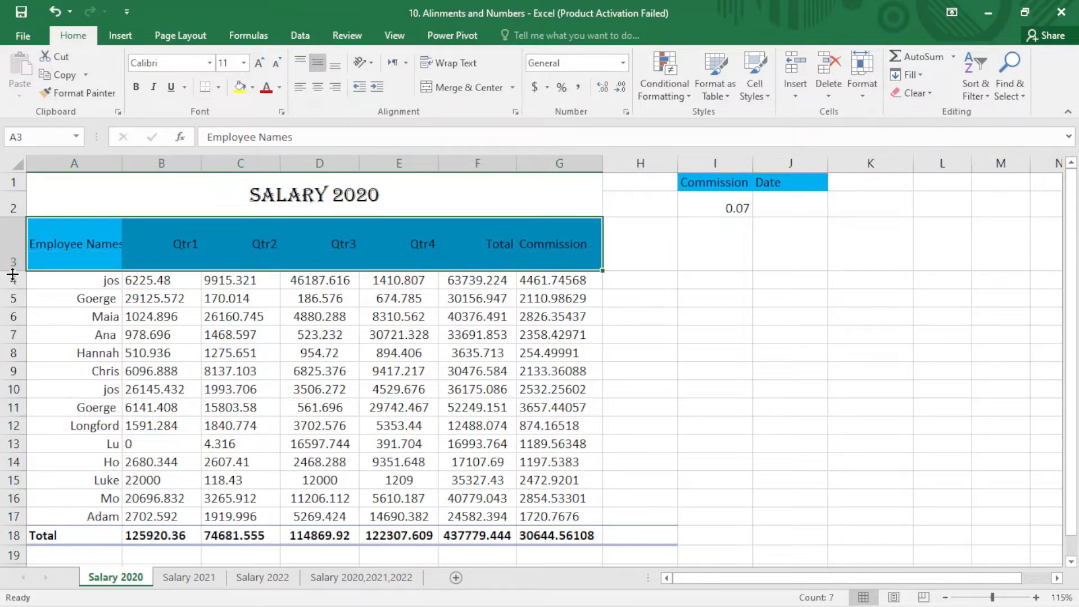
# Reduce the height of header row 3 and autofit column A to its contents.
pyautogui.moveTo(12, 274); pyautogui.dragTo(12, 242)
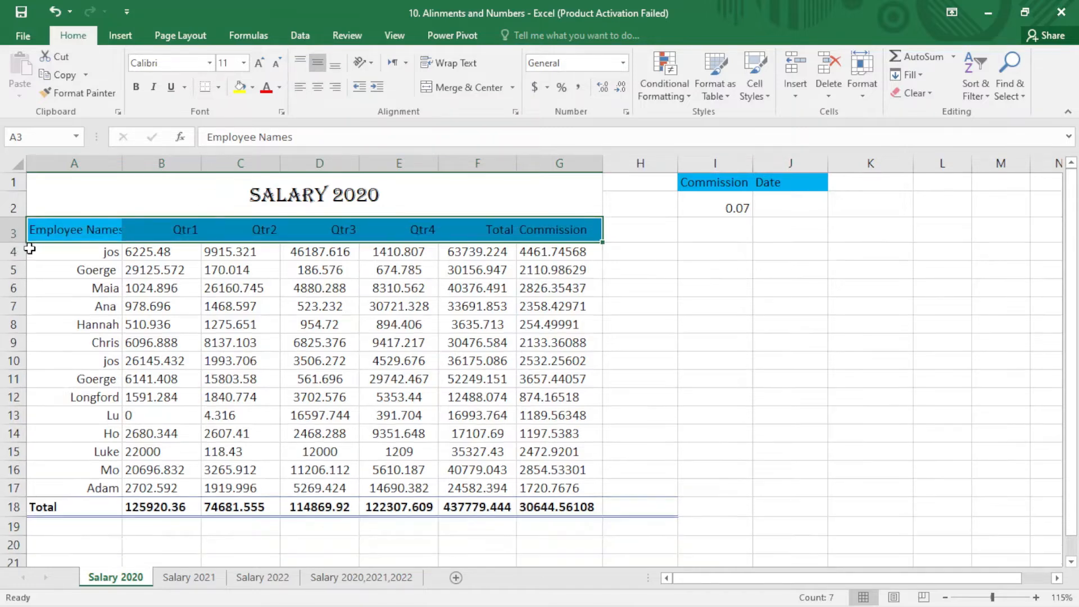
pyautogui.doubleClick(122, 163)
pyautogui.click(250, 324)
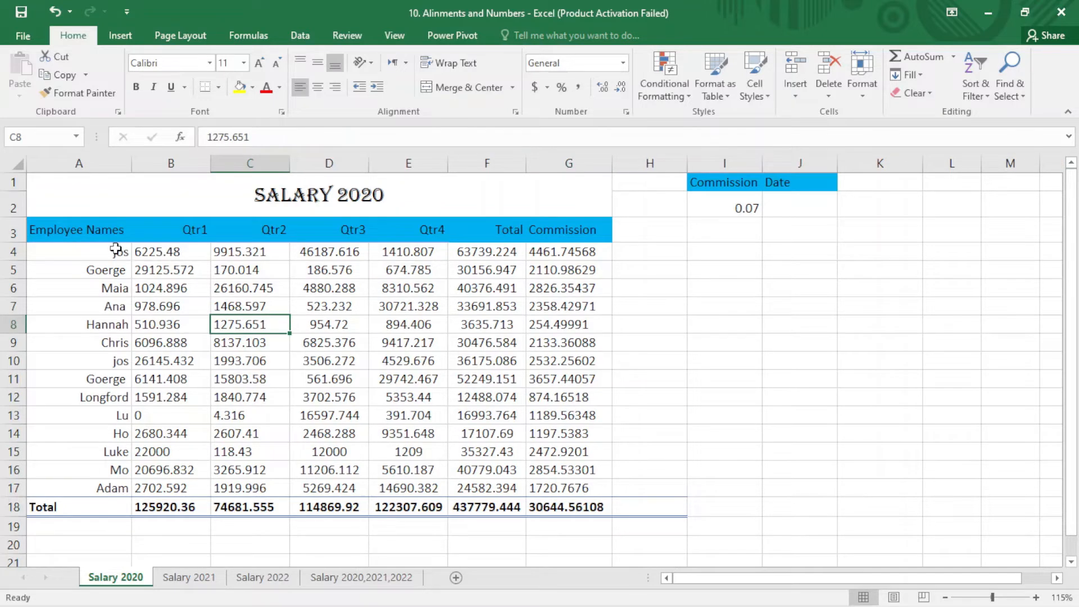
# Left-align the employee names in A4:A17.
pyautogui.moveTo(108, 250); pyautogui.dragTo(99, 485)
pyautogui.click(299, 87)
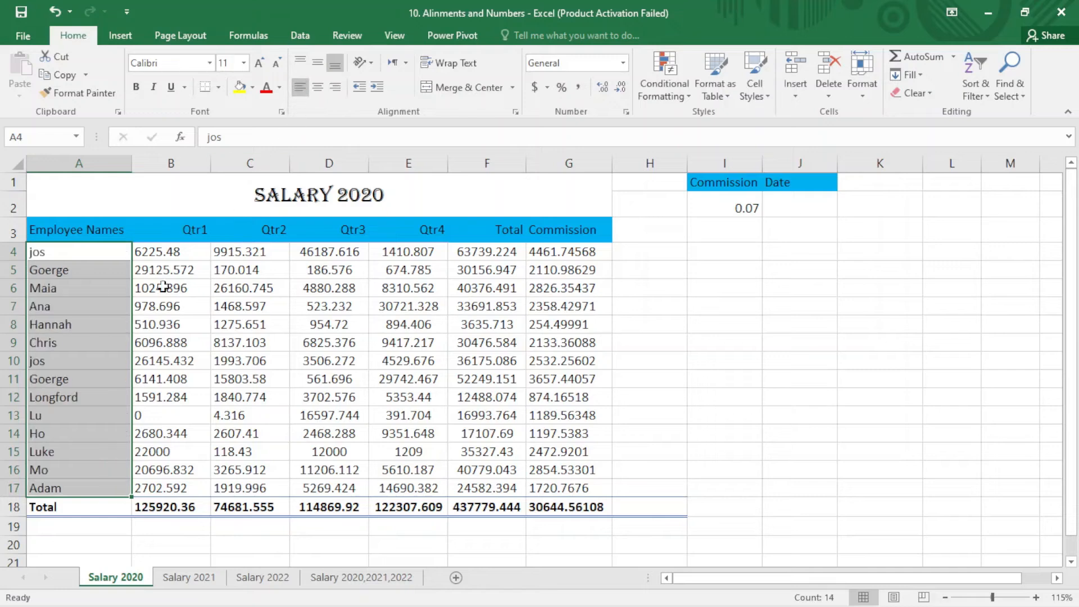
pyautogui.click(163, 360)
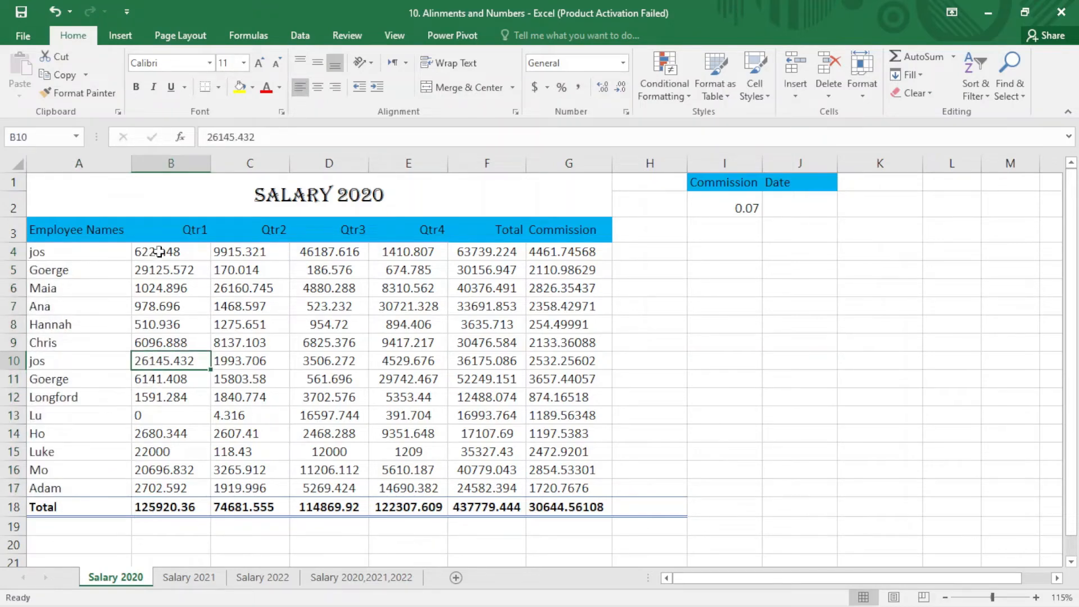
# Right-align all the salary, total and commission figures in B4:G18.
pyautogui.moveTo(157, 251); pyautogui.dragTo(548, 505)
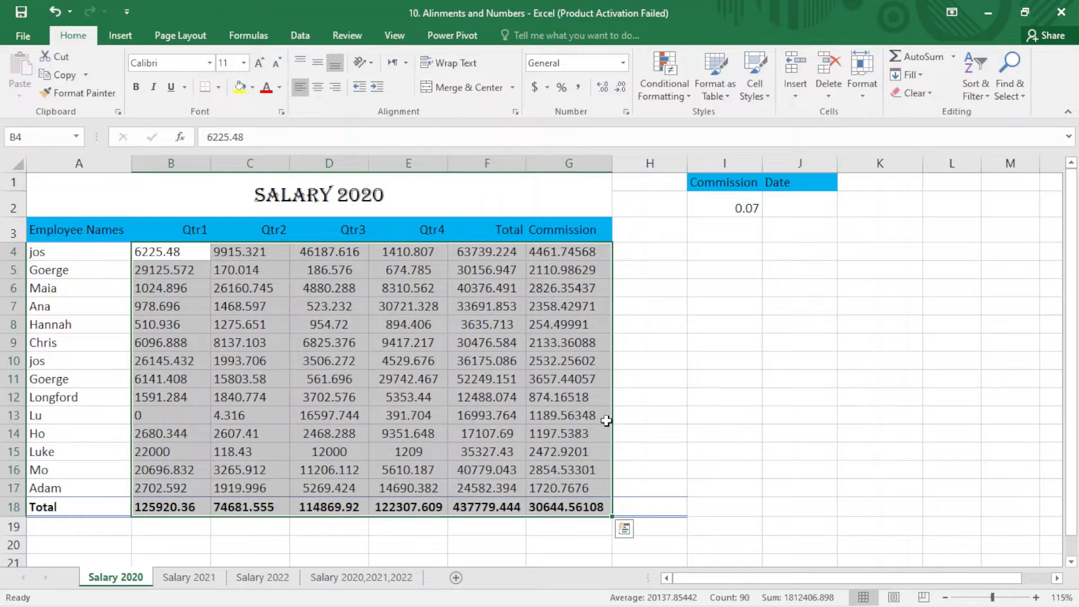
pyautogui.click(334, 88)
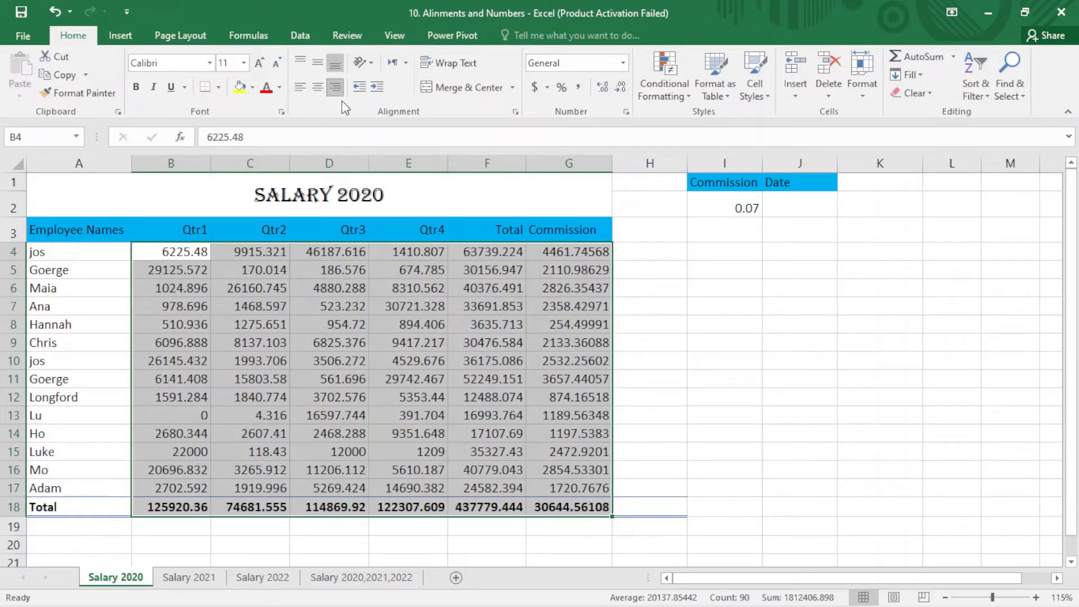
pyautogui.click(408, 340)
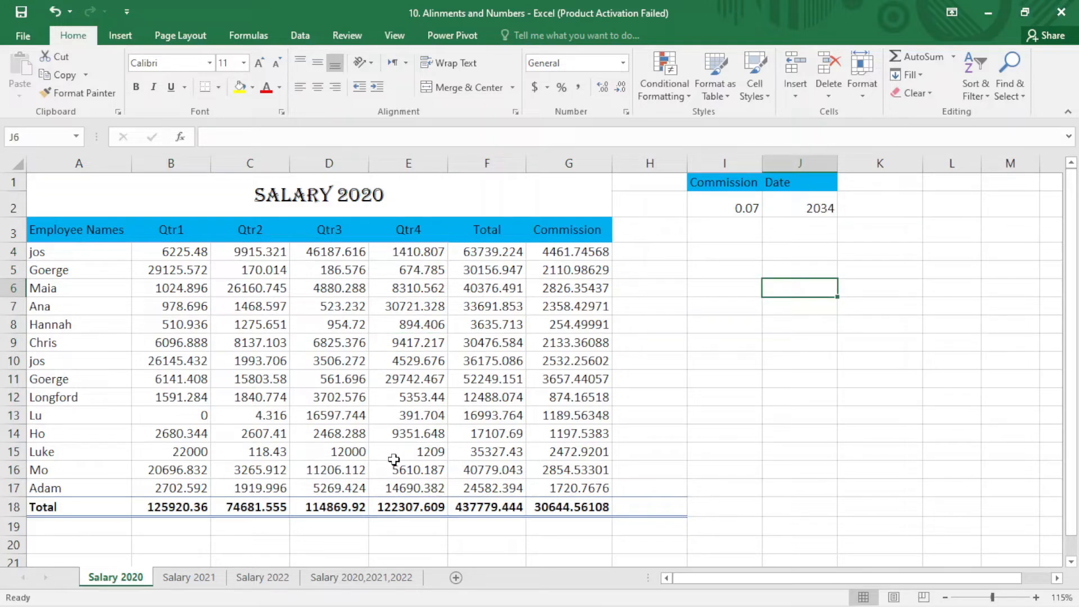
pyautogui.click(225, 357)
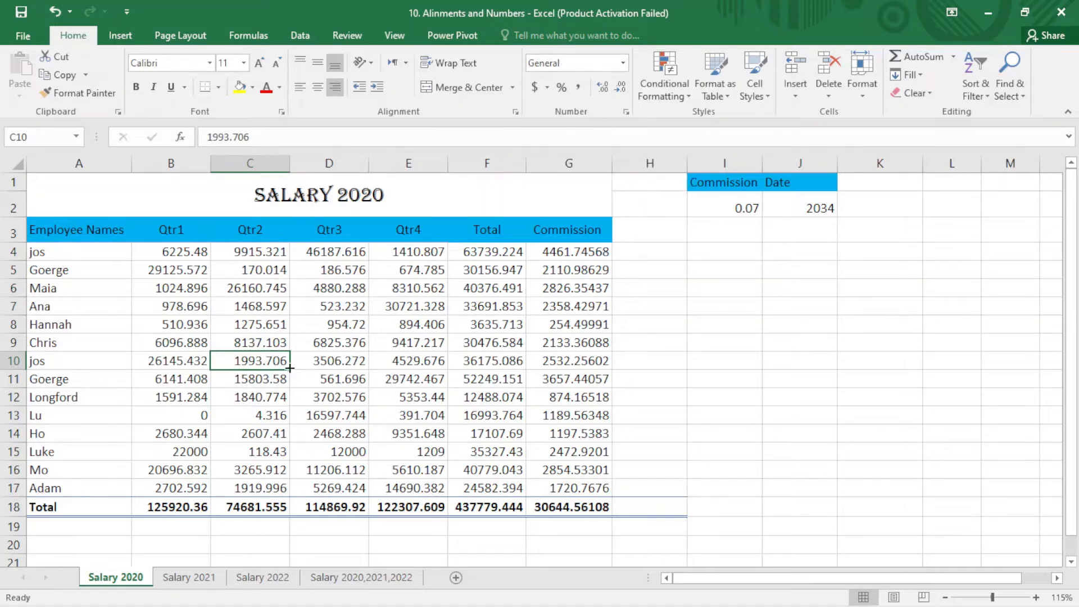
pyautogui.click(263, 340)
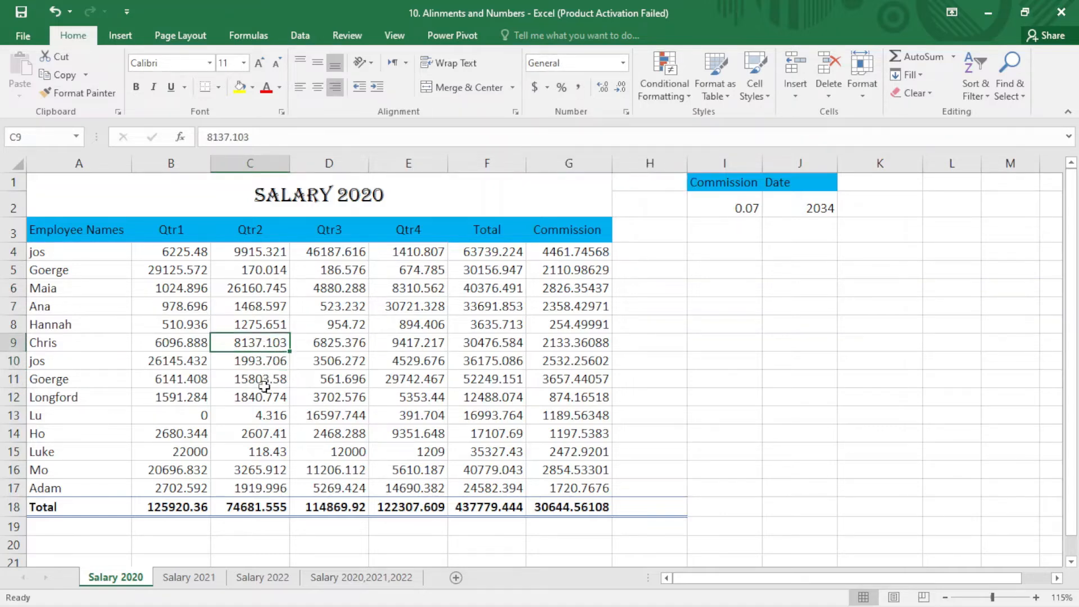
pyautogui.click(263, 433)
# Apply the Euro (€ 123) accounting format to all figures in B4:G18.
pyautogui.moveTo(181, 253); pyautogui.dragTo(556, 507)
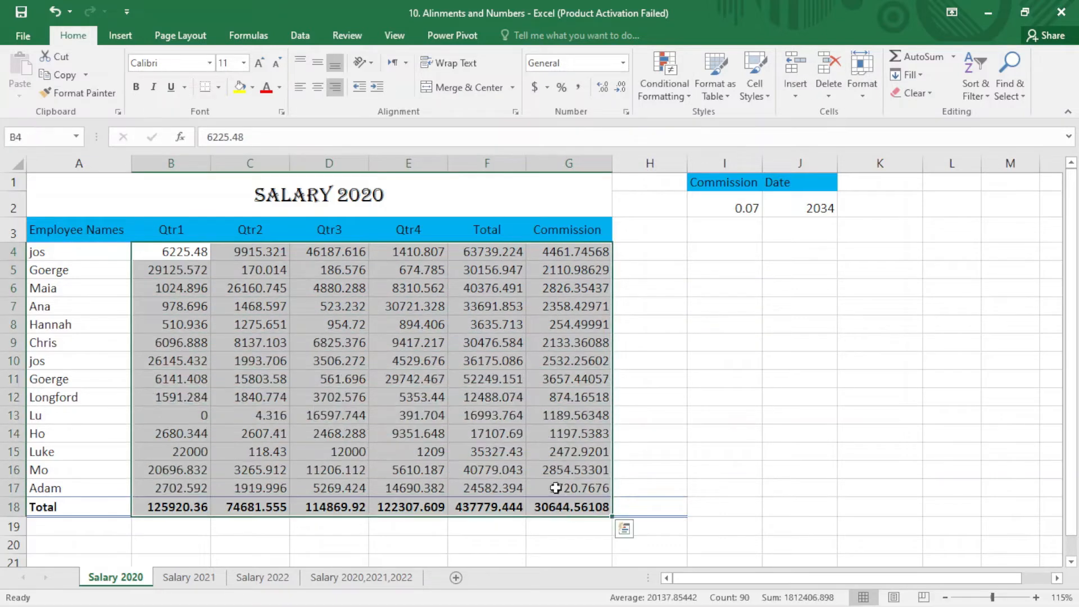
pyautogui.click(546, 92)
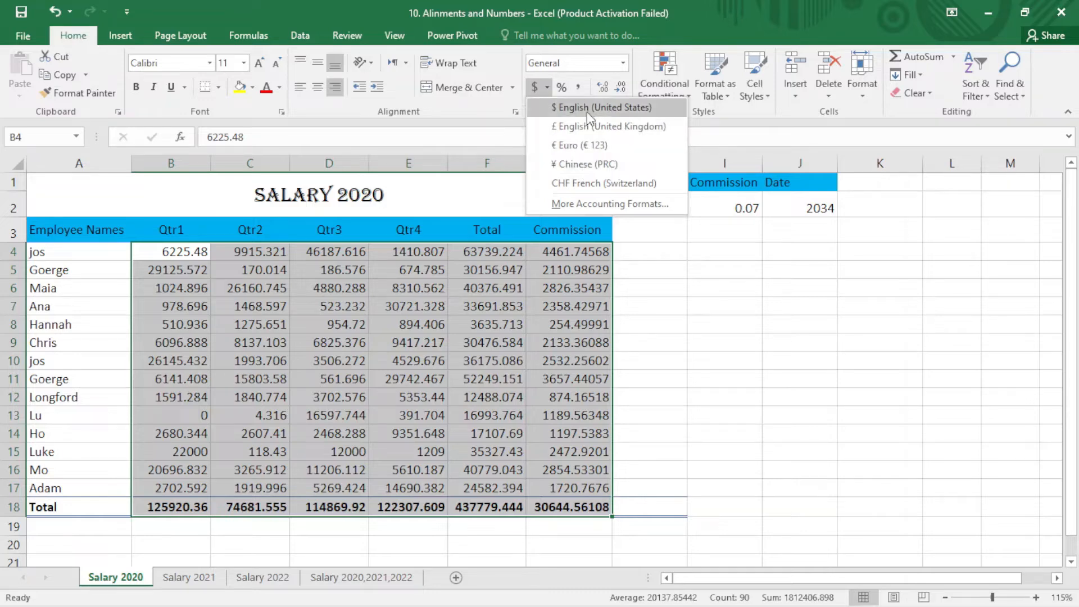
pyautogui.click(571, 145)
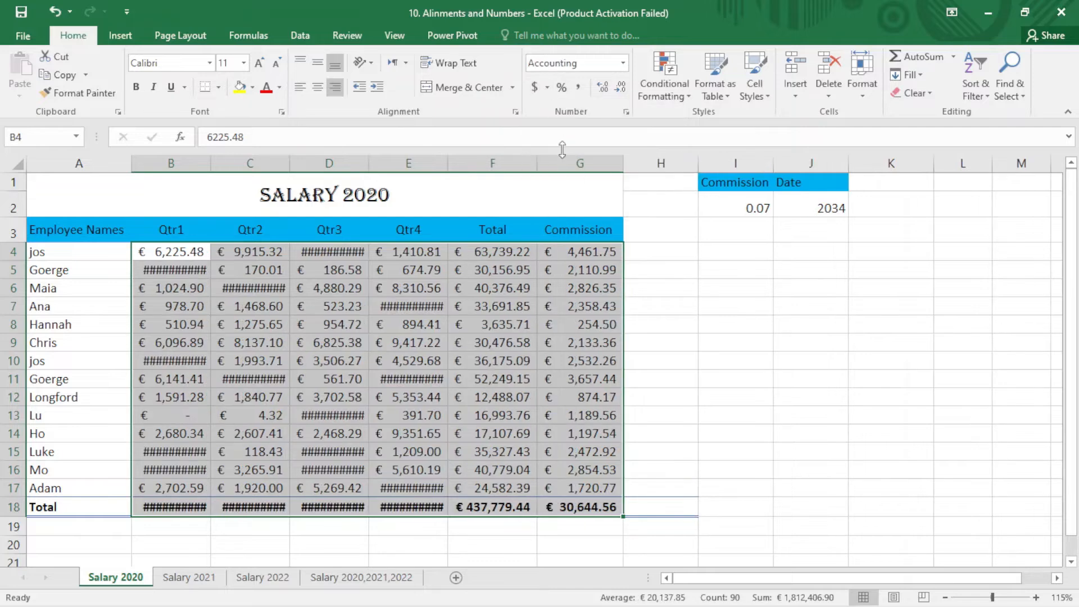
pyautogui.click(465, 282)
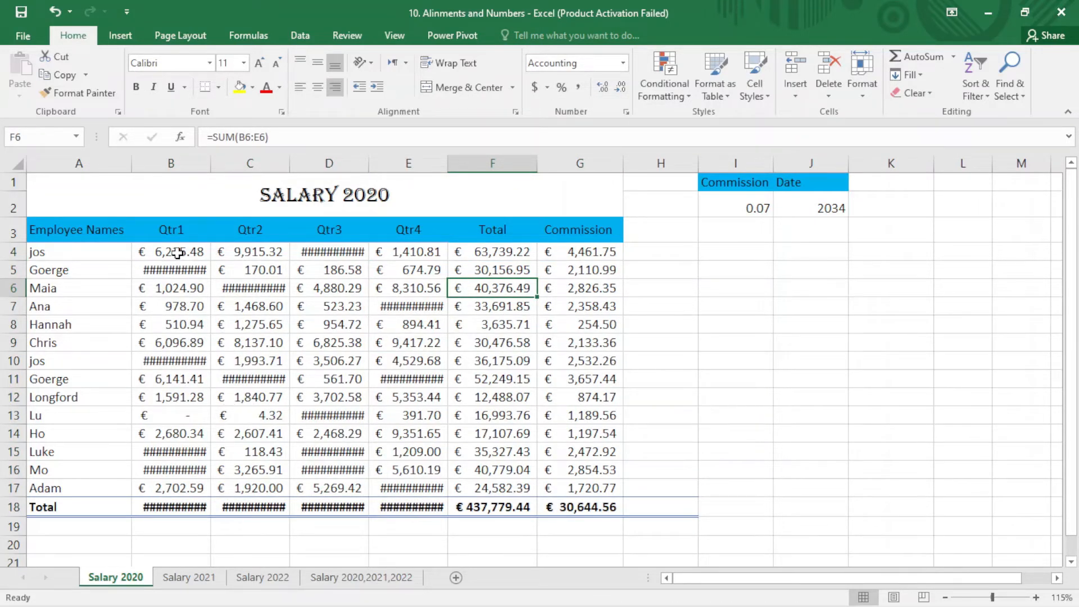
# Reduce the figures in B4:G18 to zero decimal places.
pyautogui.moveTo(180, 251); pyautogui.dragTo(564, 499)
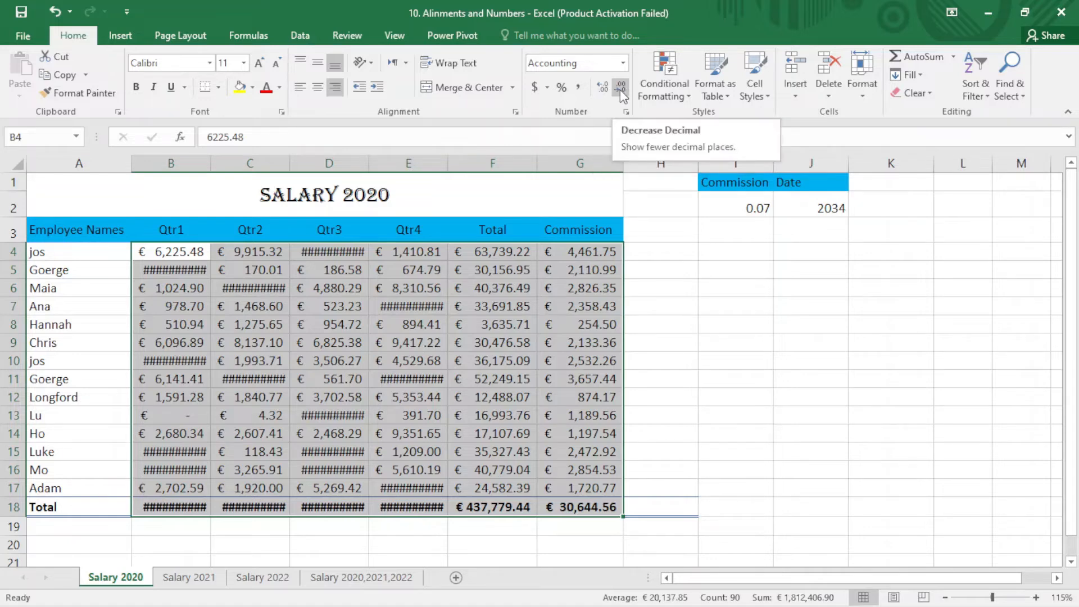
pyautogui.click(621, 90)
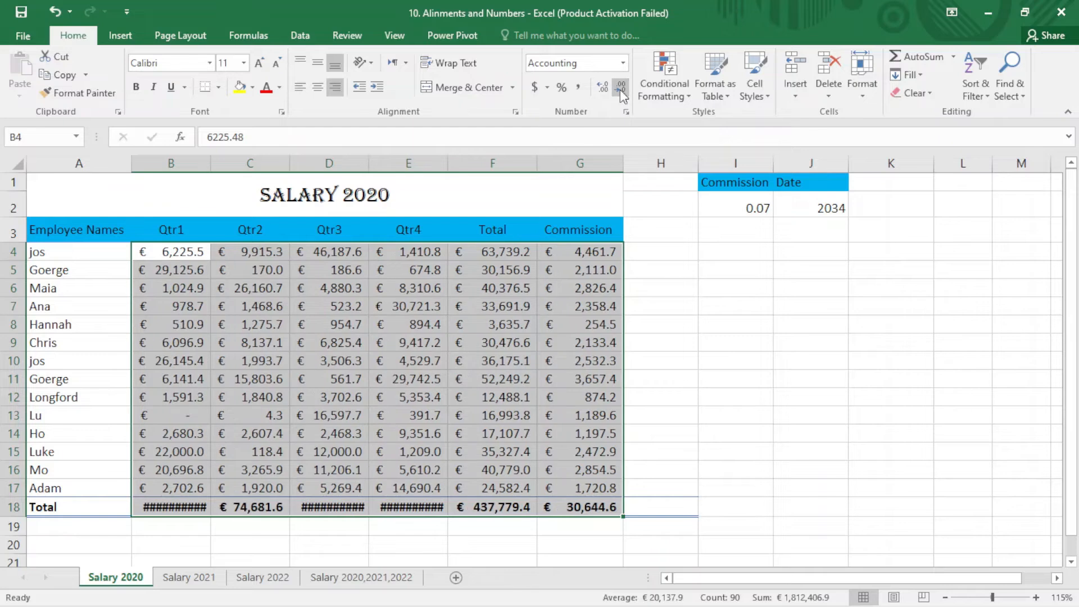
pyautogui.click(621, 90)
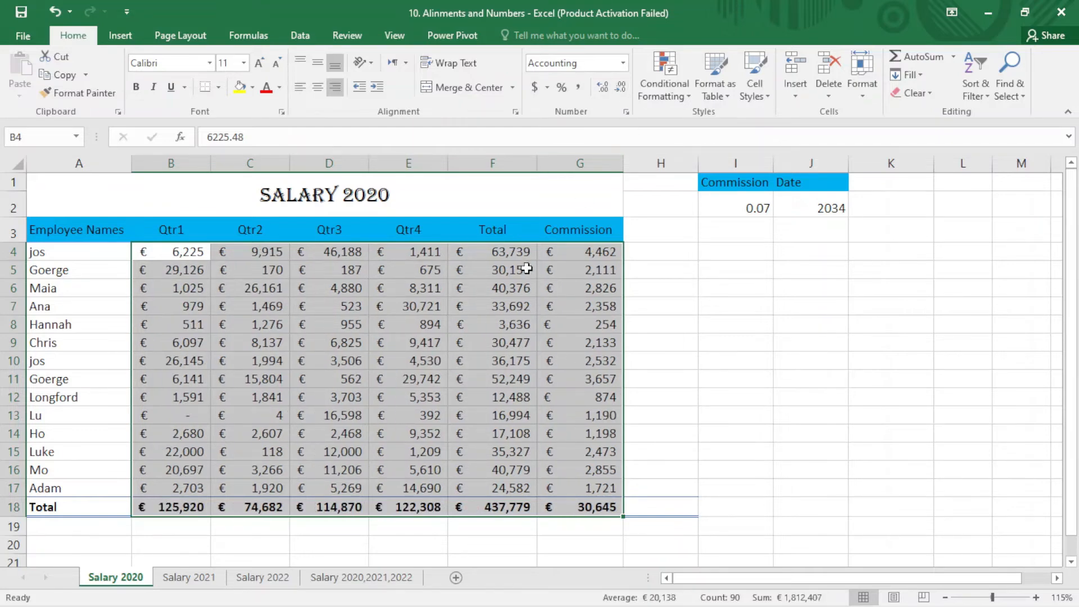
pyautogui.click(525, 287)
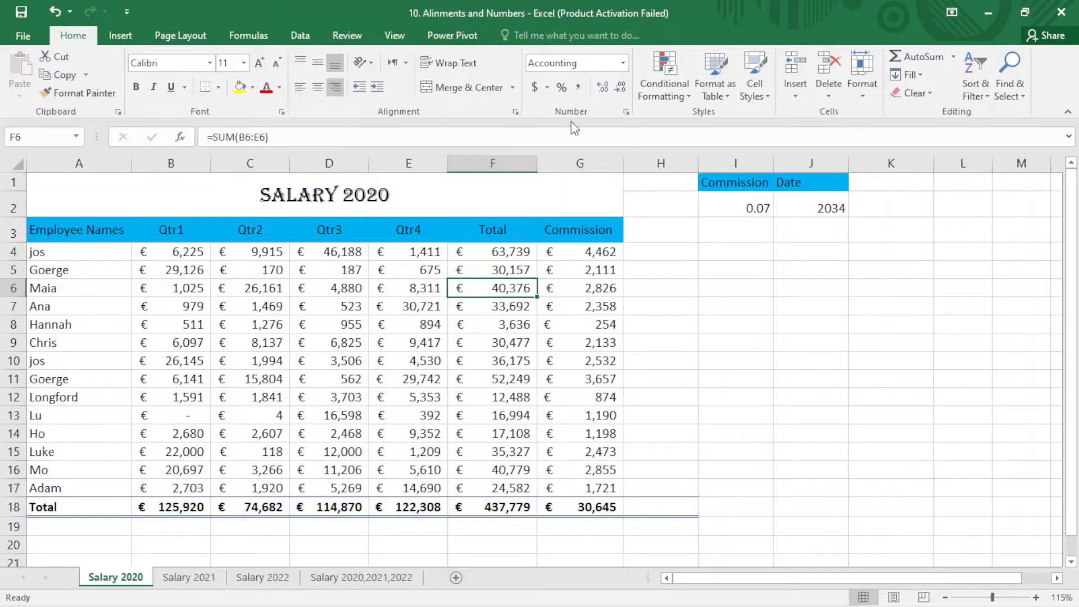
# Examine the decimal places and currency symbol options of the Accounting format for cell F6 without applying changes.
pyautogui.click(625, 113)
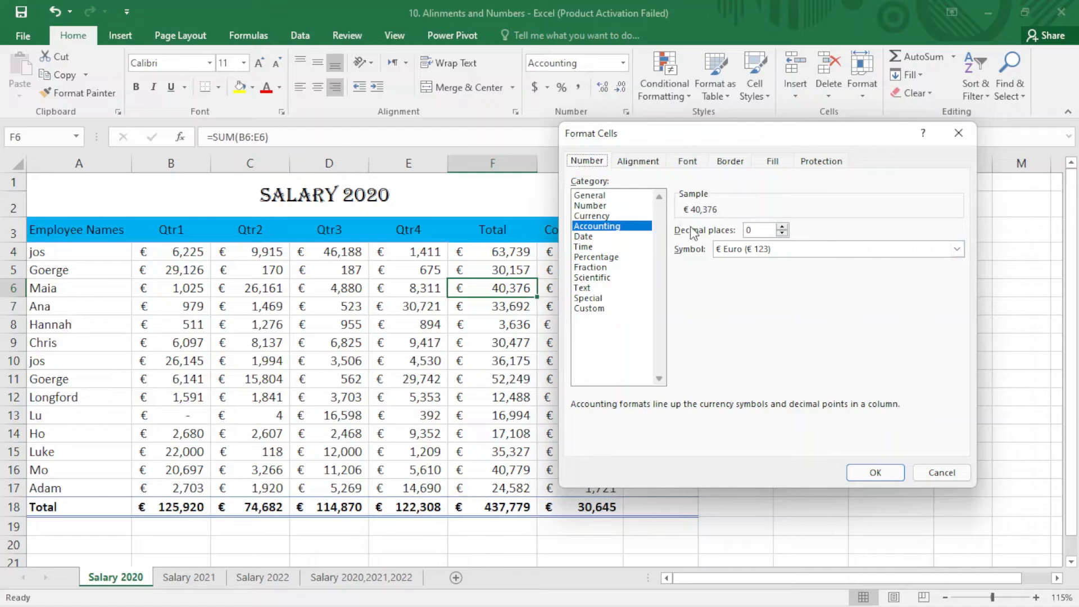
pyautogui.click(782, 227)
pyautogui.click(782, 233)
pyautogui.click(956, 249)
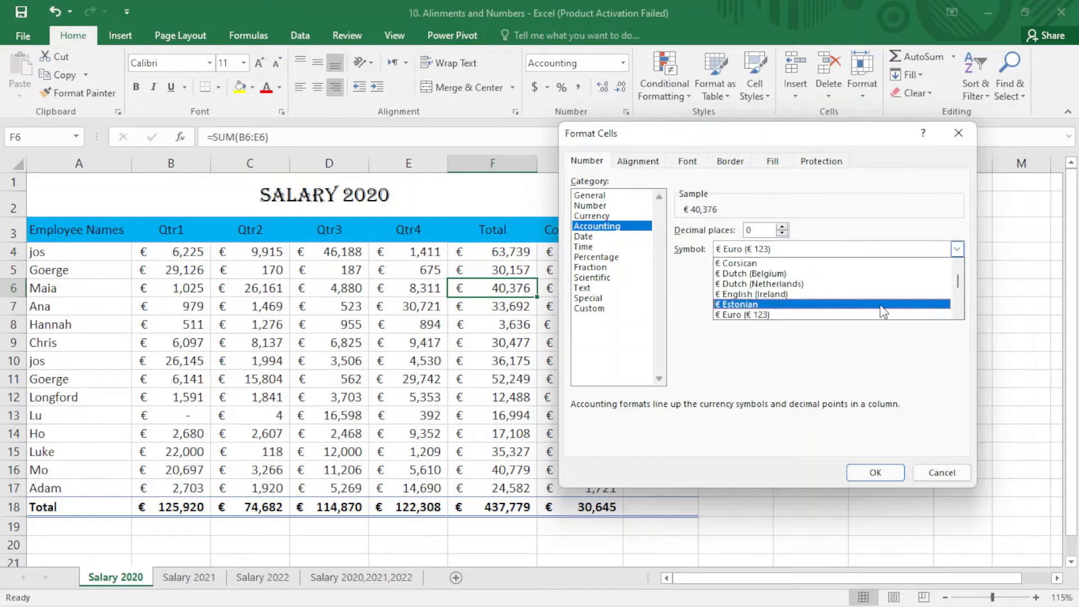
pyautogui.scroll(4, 868, 301)
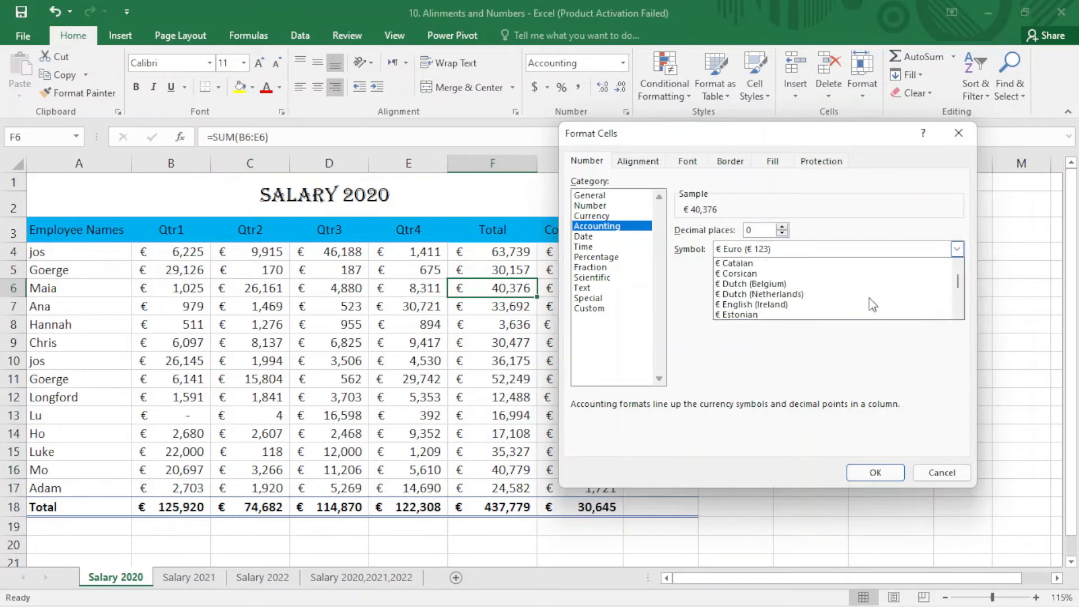
pyautogui.scroll(-5, 864, 299)
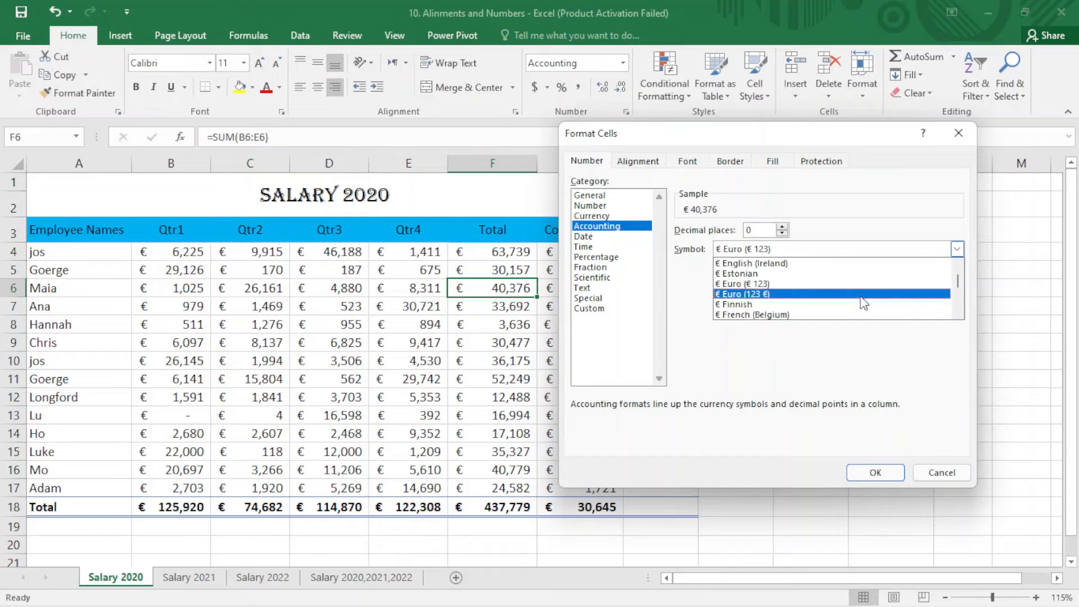
pyautogui.click(937, 473)
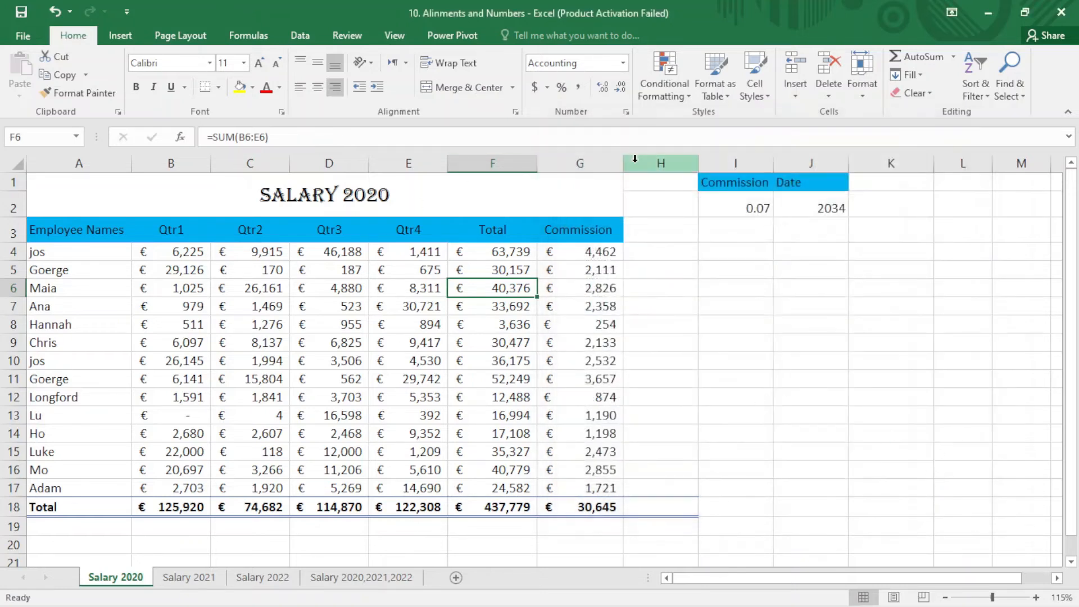
# Format the commission rate in I2 as a percentage without decimals.
pyautogui.click(746, 208)
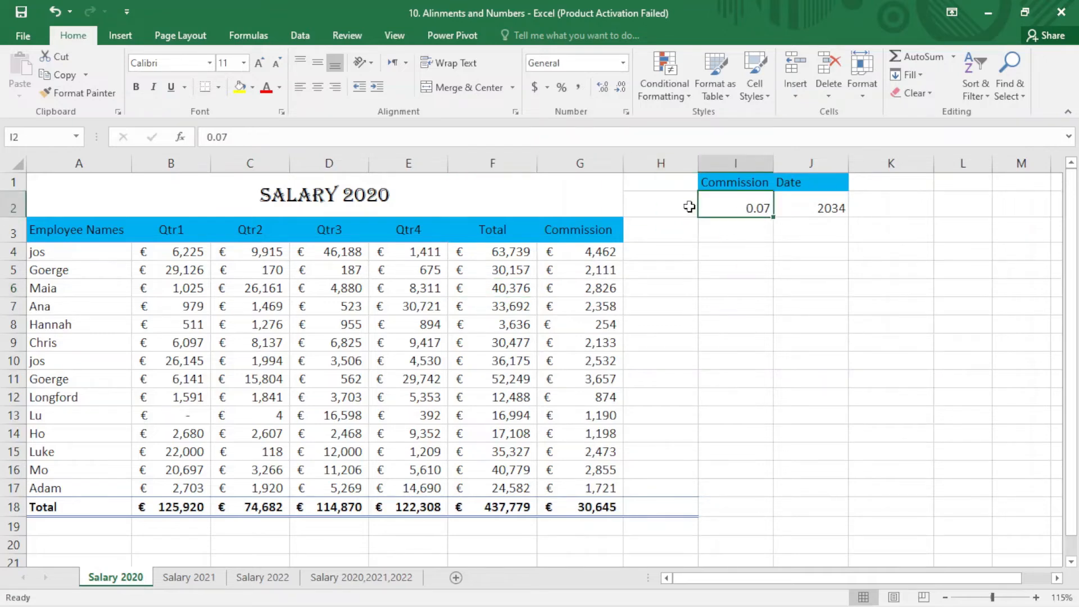
pyautogui.click(623, 63)
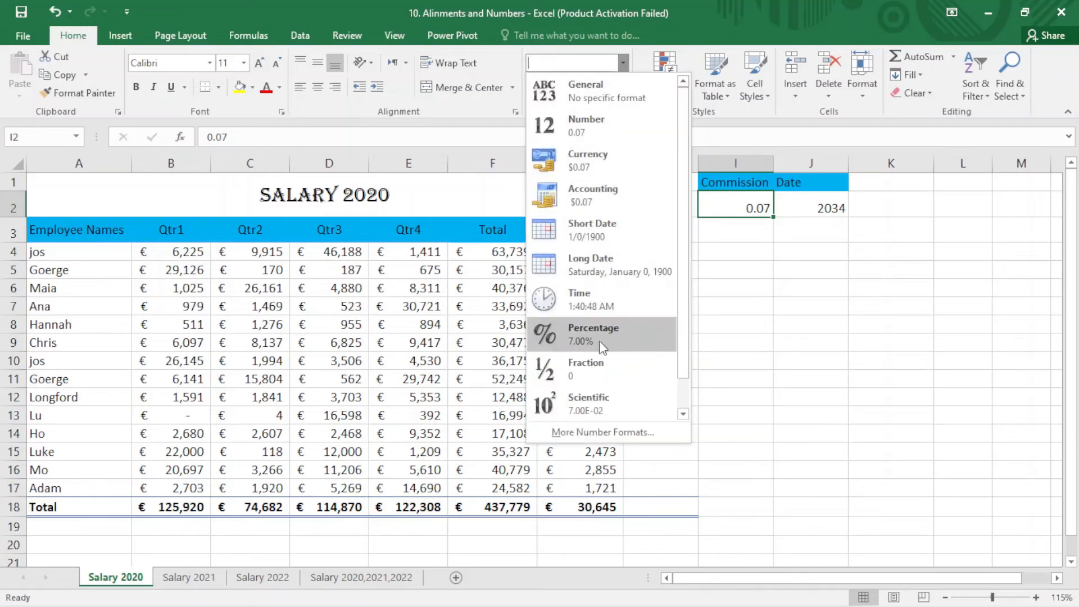
pyautogui.click(777, 296)
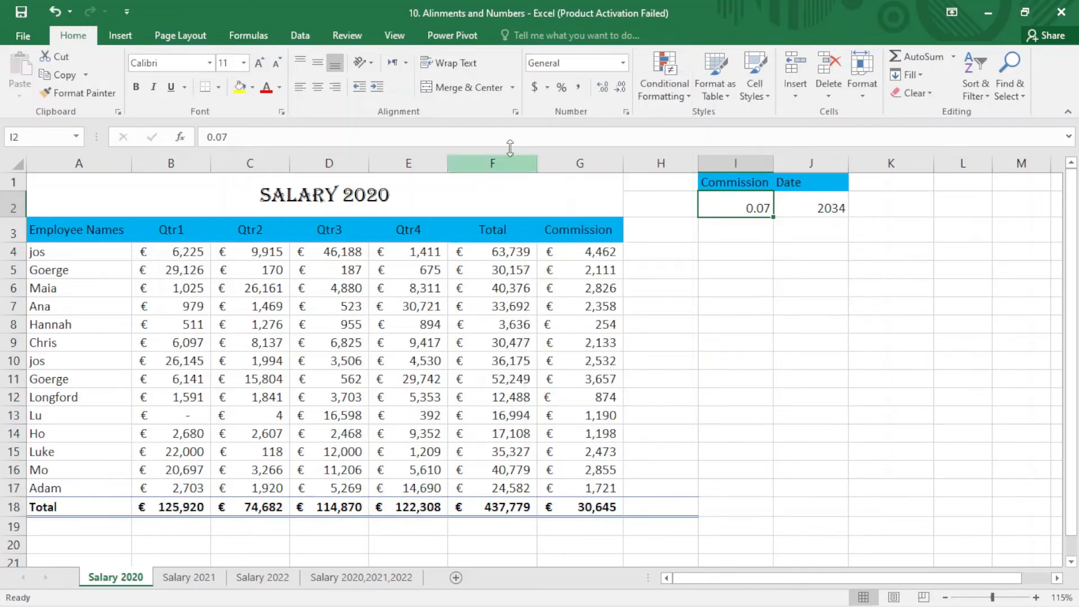
pyautogui.click(557, 89)
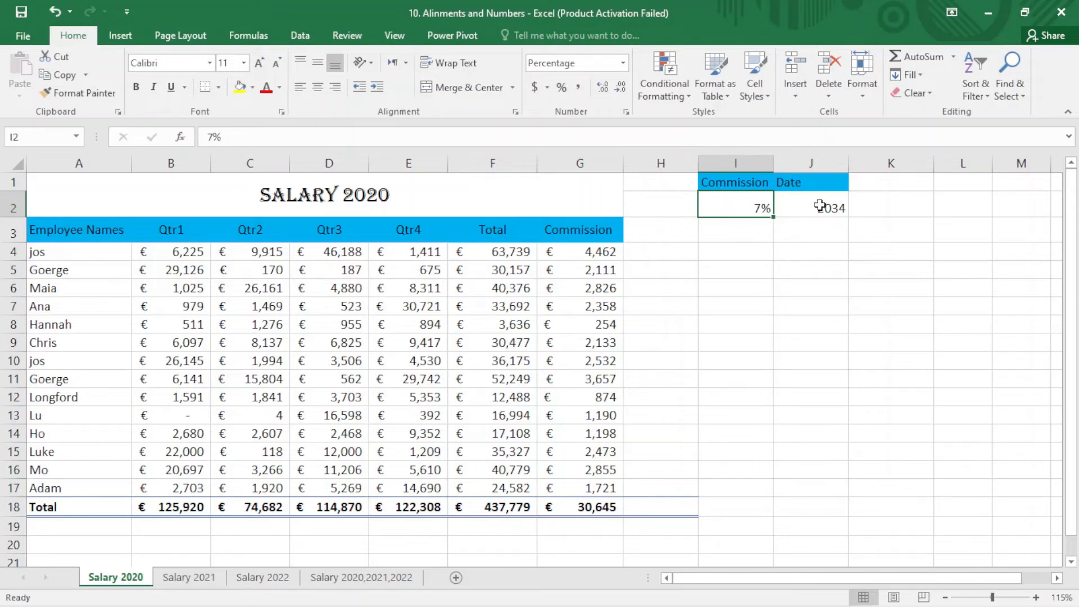
# Format the value under the Date header in J2 as a Short Date.
pyautogui.click(821, 206)
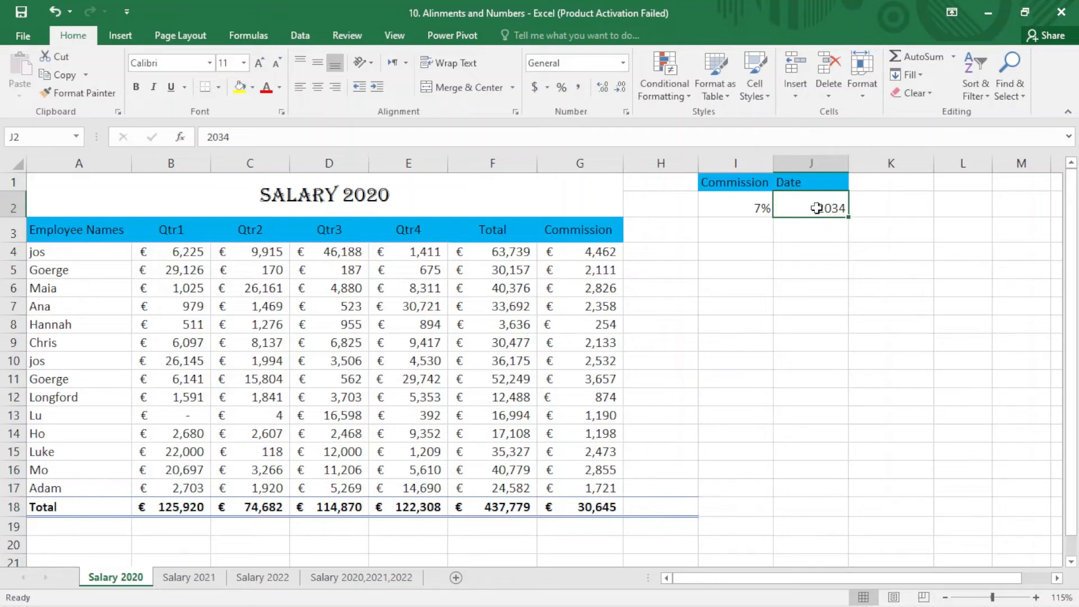
pyautogui.click(622, 63)
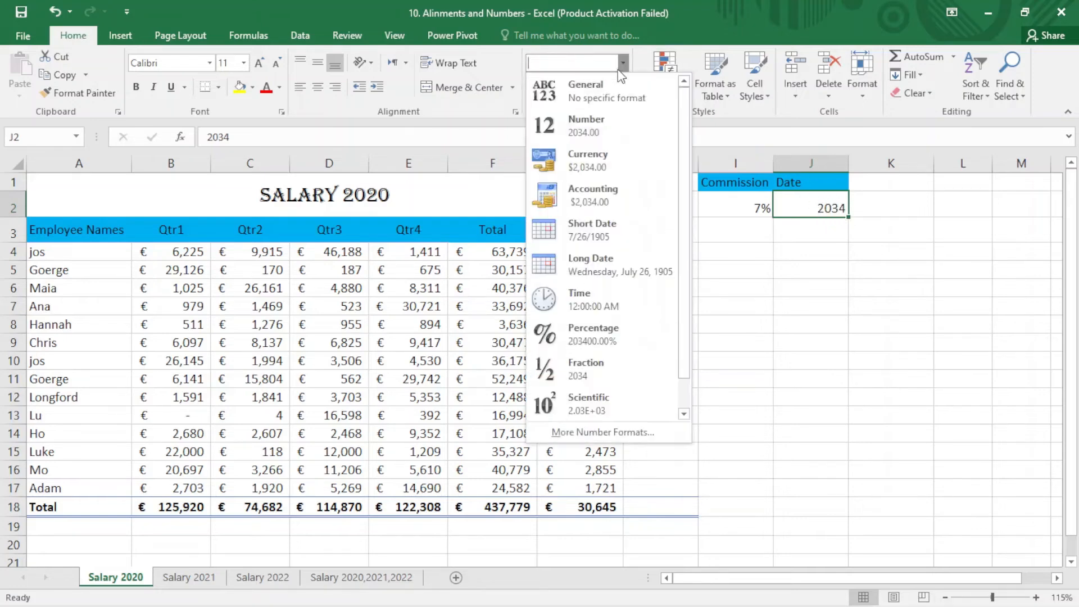
pyautogui.click(608, 238)
# Enter the date 25/12/2022 in cell J4 in day-first order and reselect the cell.
pyautogui.click(787, 249)
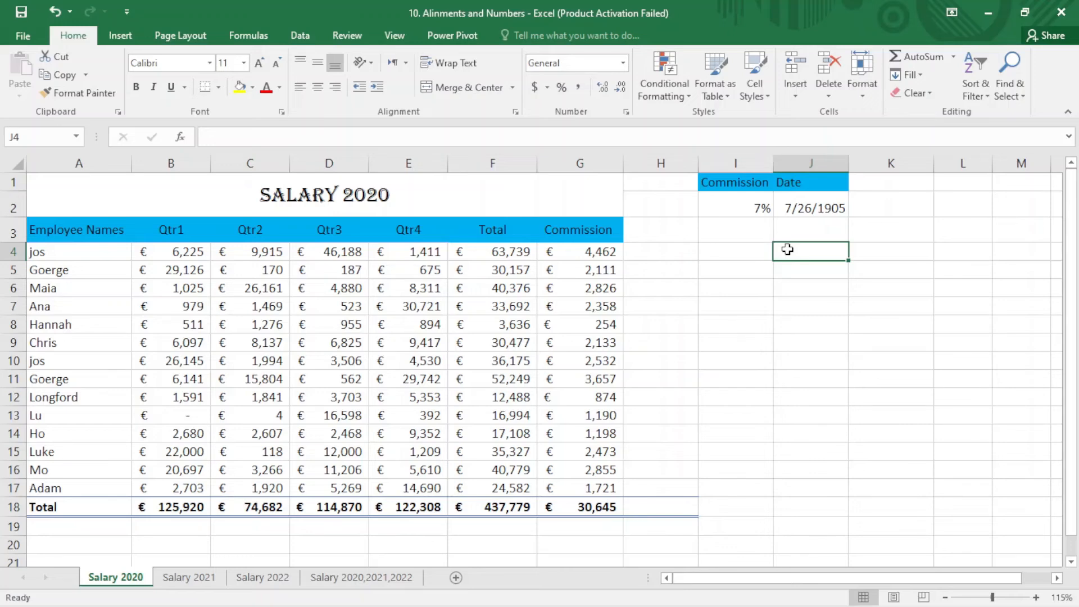
pyautogui.write('25')
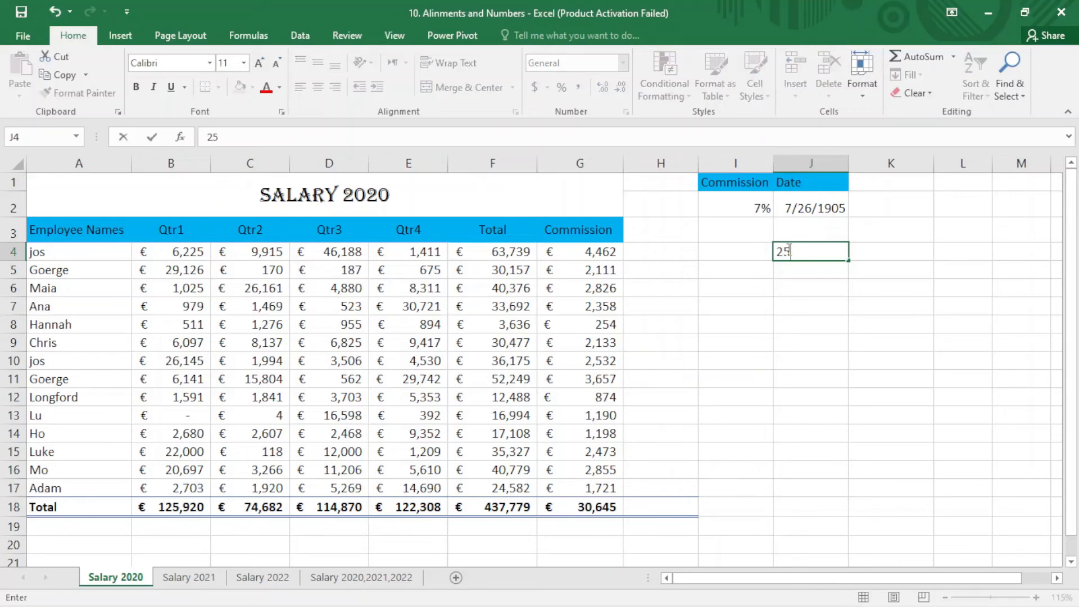
pyautogui.write('/12/2022')
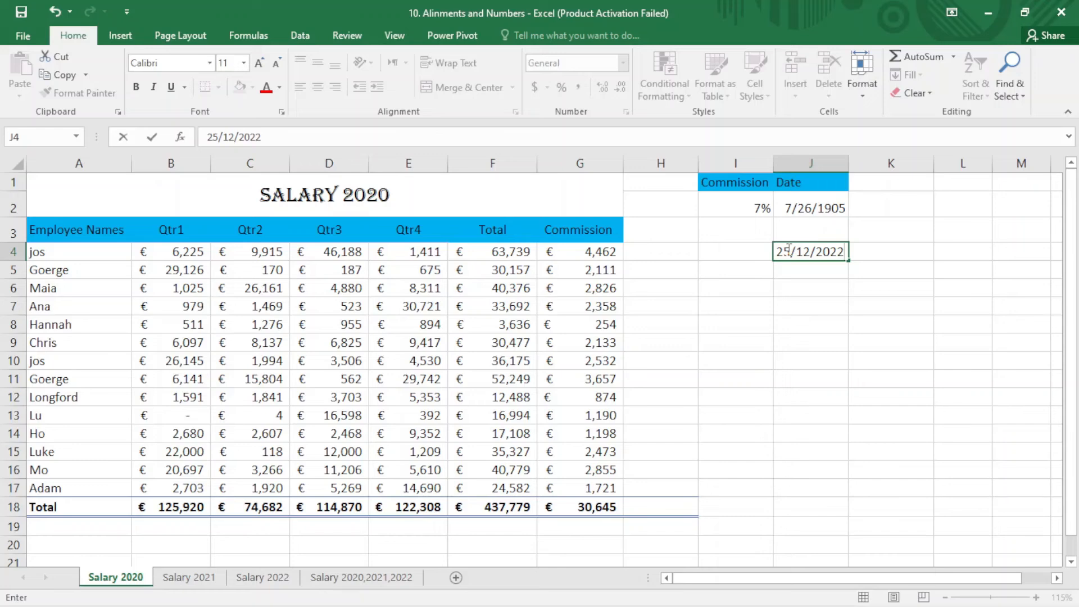
pyautogui.press('Return')
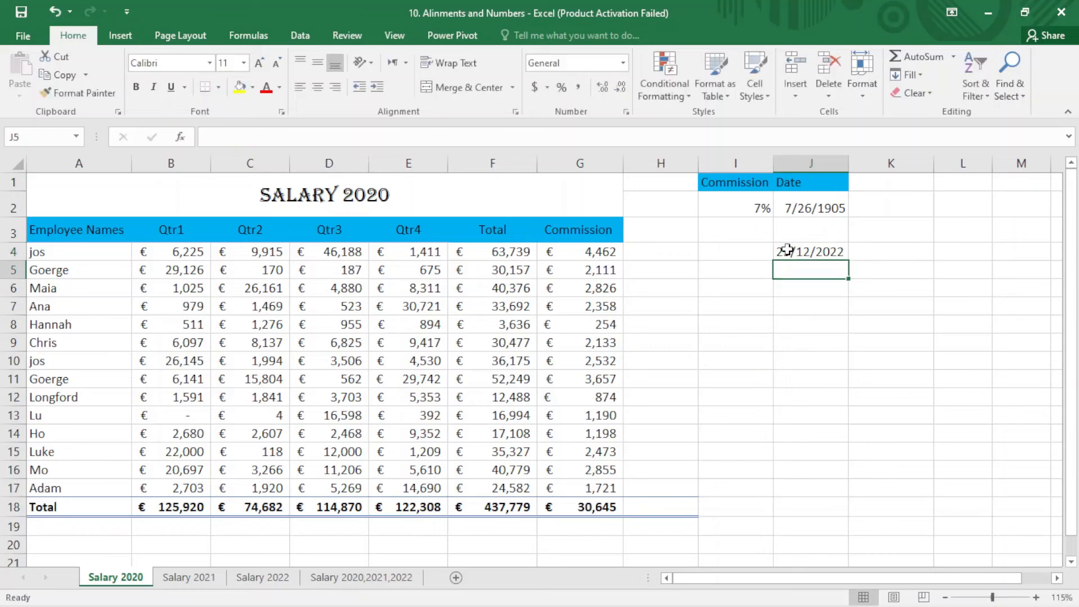
pyautogui.click(787, 250)
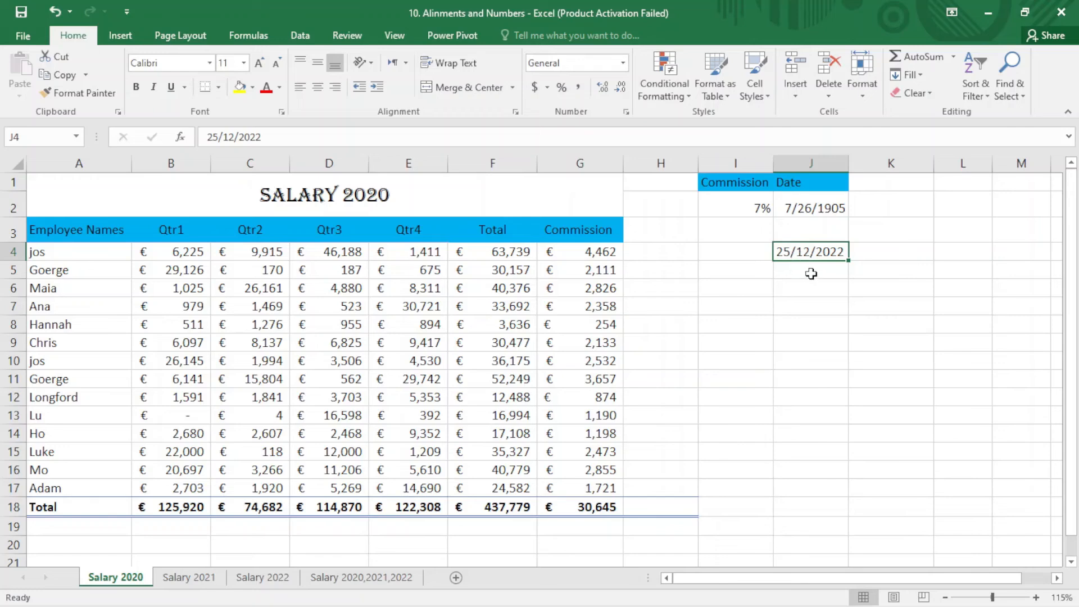
# Enter the date 12/25/2022 in cell I5 in month-first order and reselect the cell.
pyautogui.click(736, 269)
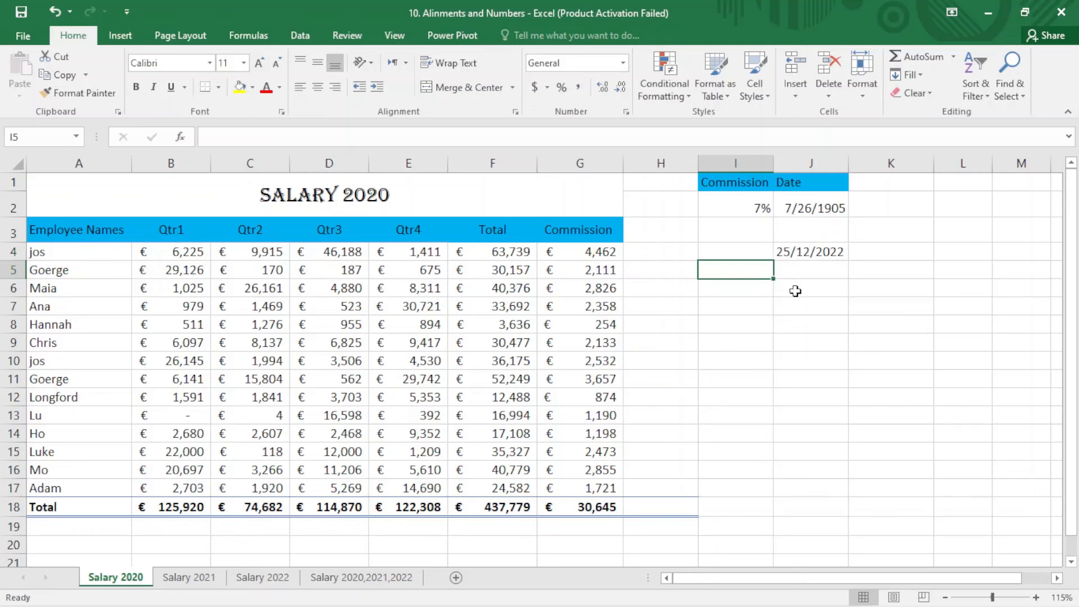
pyautogui.write('12')
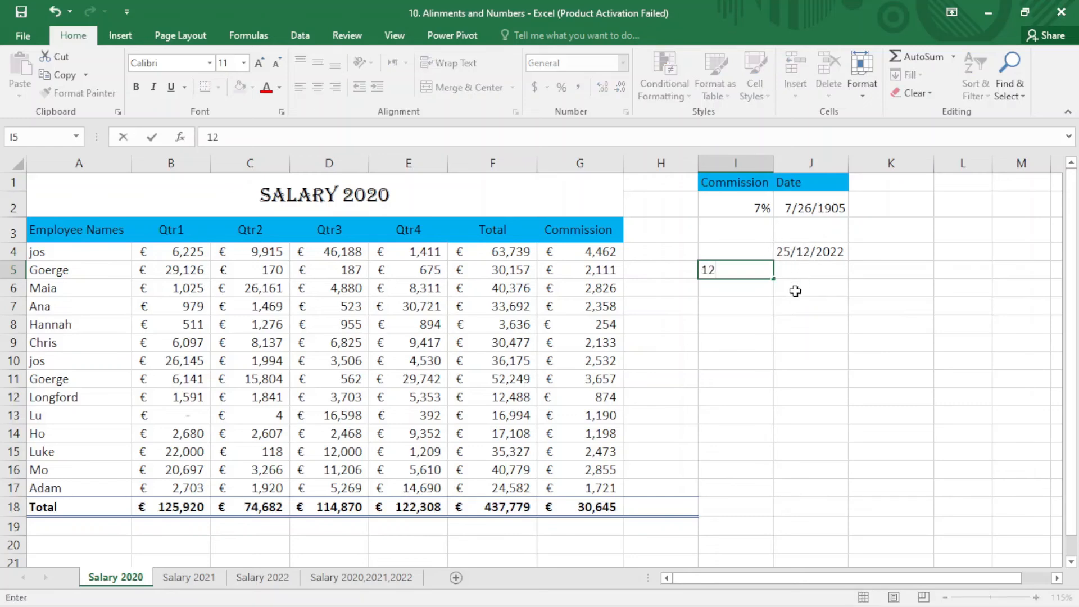
pyautogui.write('/25/2022')
pyautogui.press('Return')
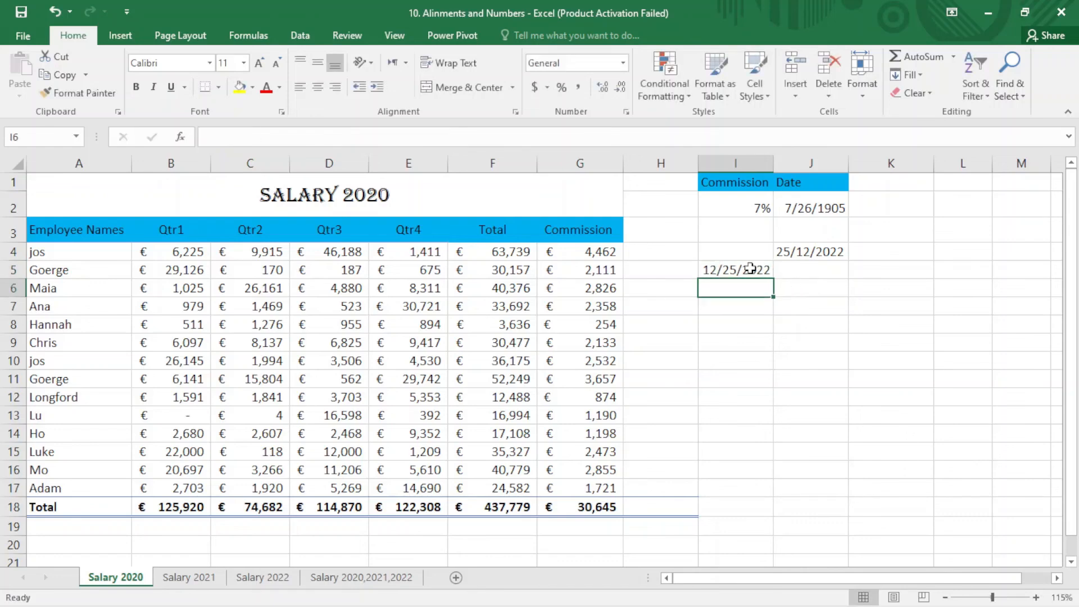
pyautogui.click(750, 269)
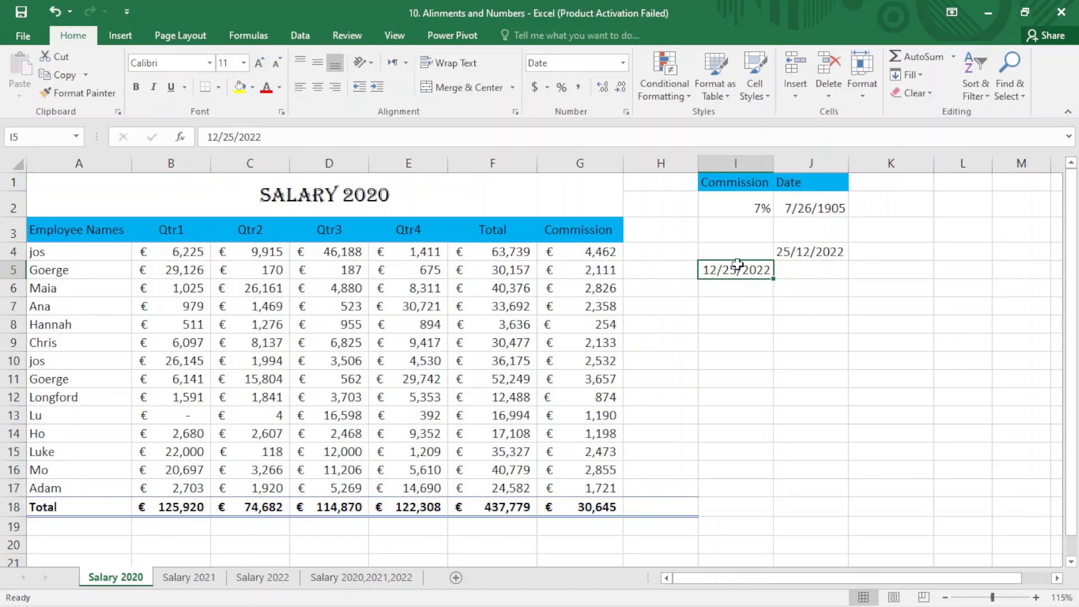